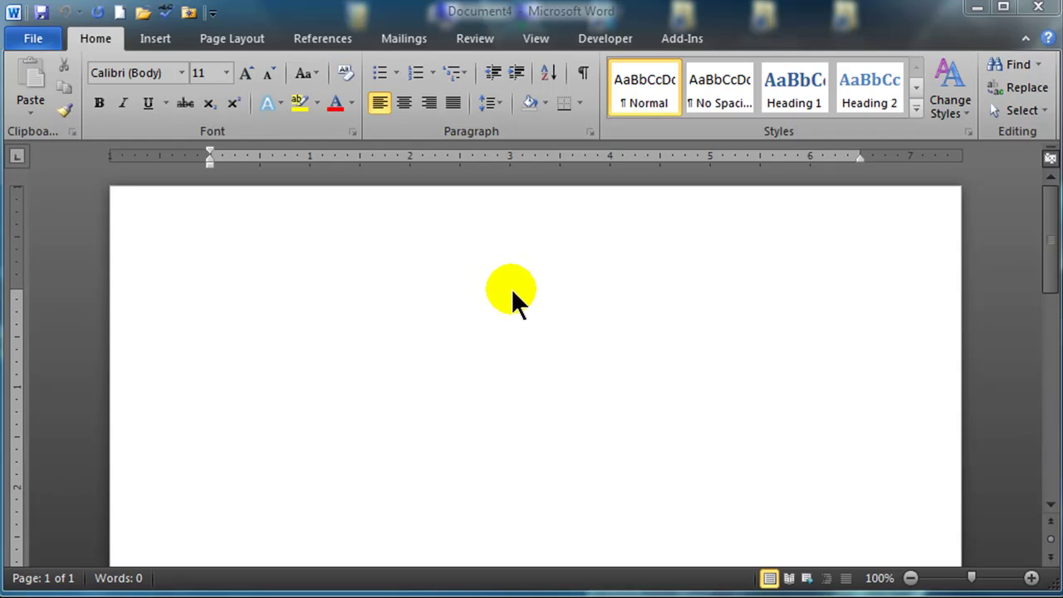
# Generate sample paragraphs on the blank page with =rand(2,5).
pyautogui.click(186, 302)
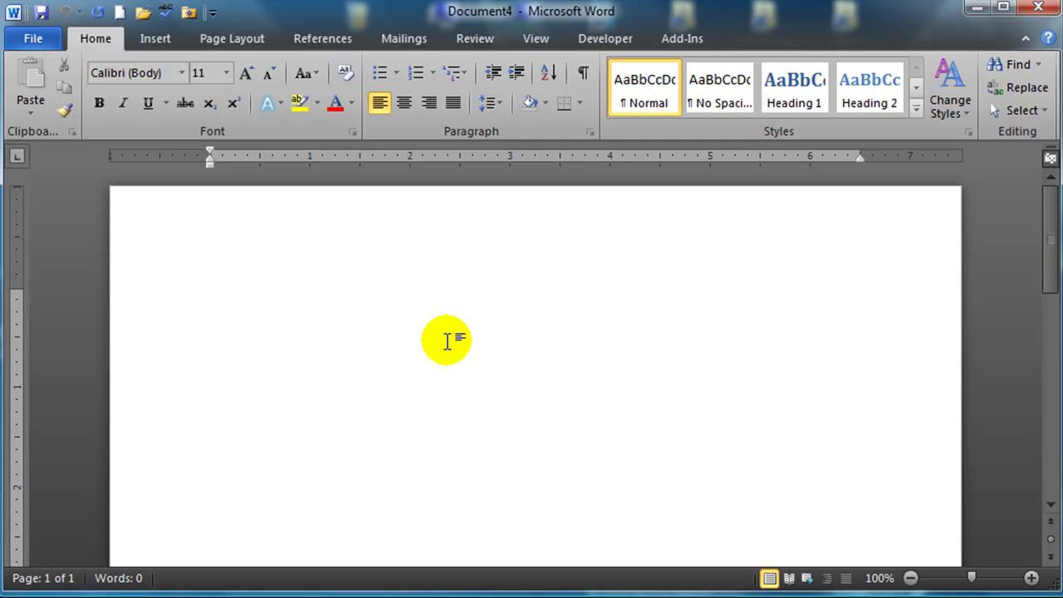
pyautogui.write('=rand(2,')
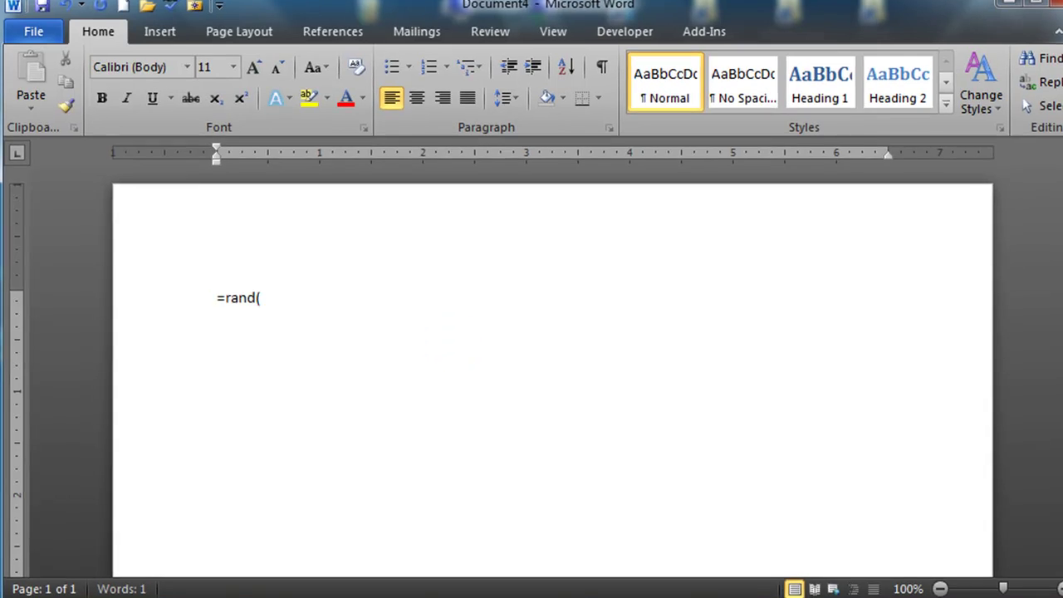
pyautogui.write('5)')
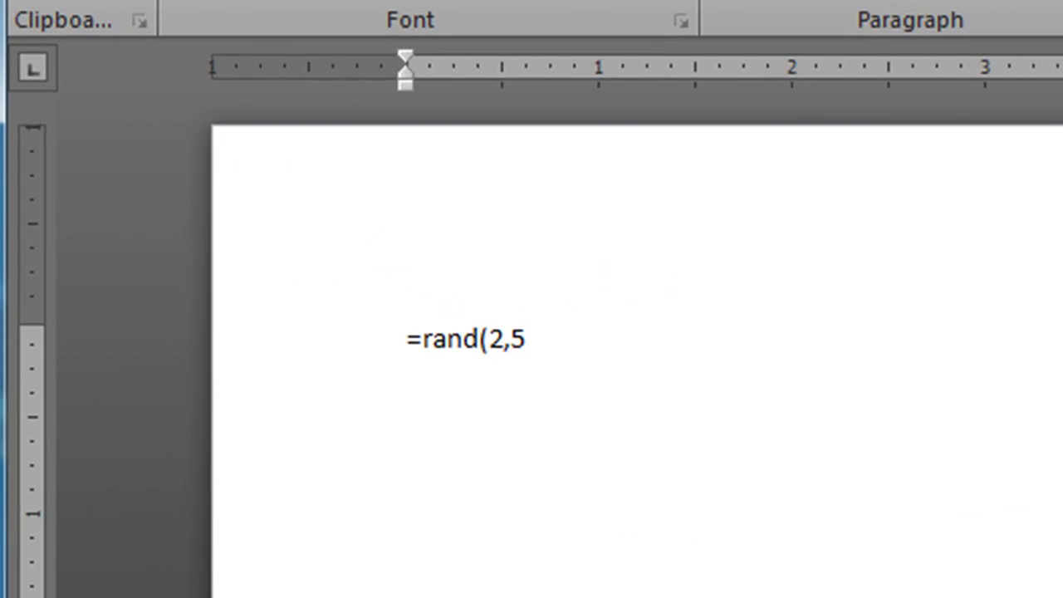
pyautogui.press('Return')
# Place the insertion point in the sample text, ending just before the word 'When'.
pyautogui.click(714, 490)
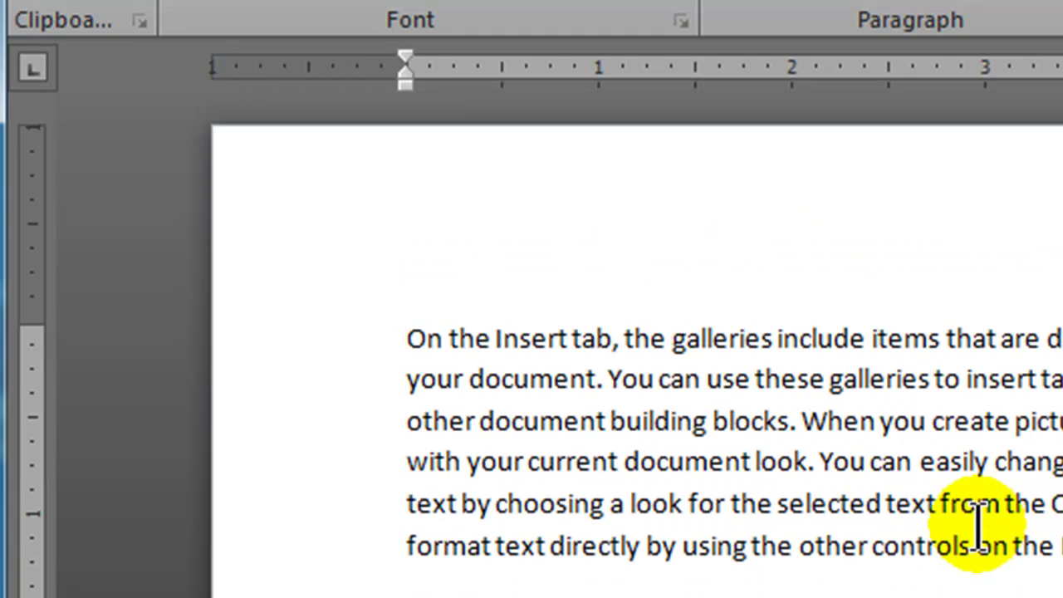
pyautogui.click(679, 419)
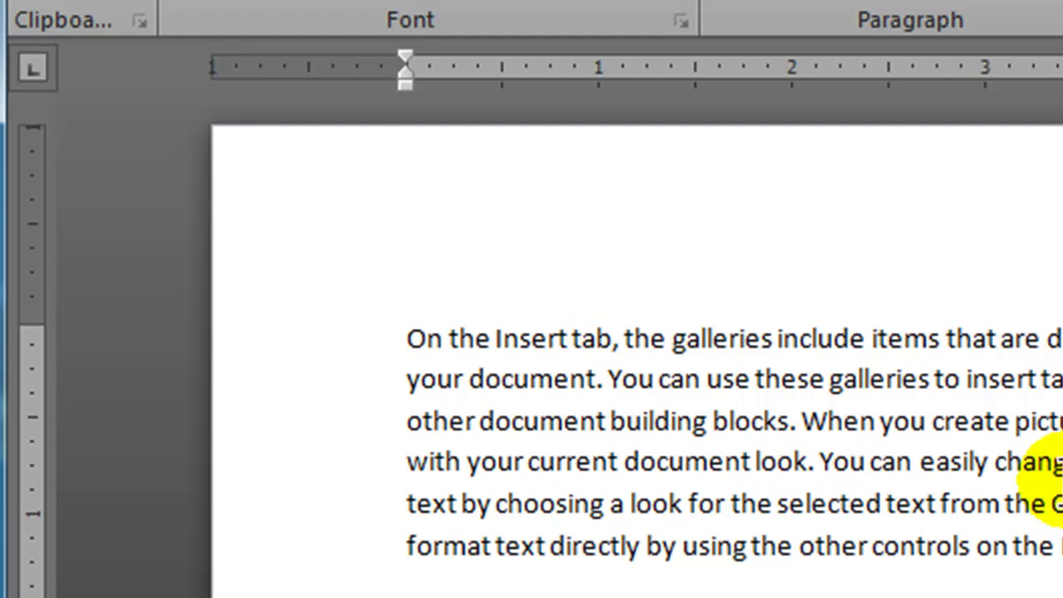
pyautogui.click(802, 415)
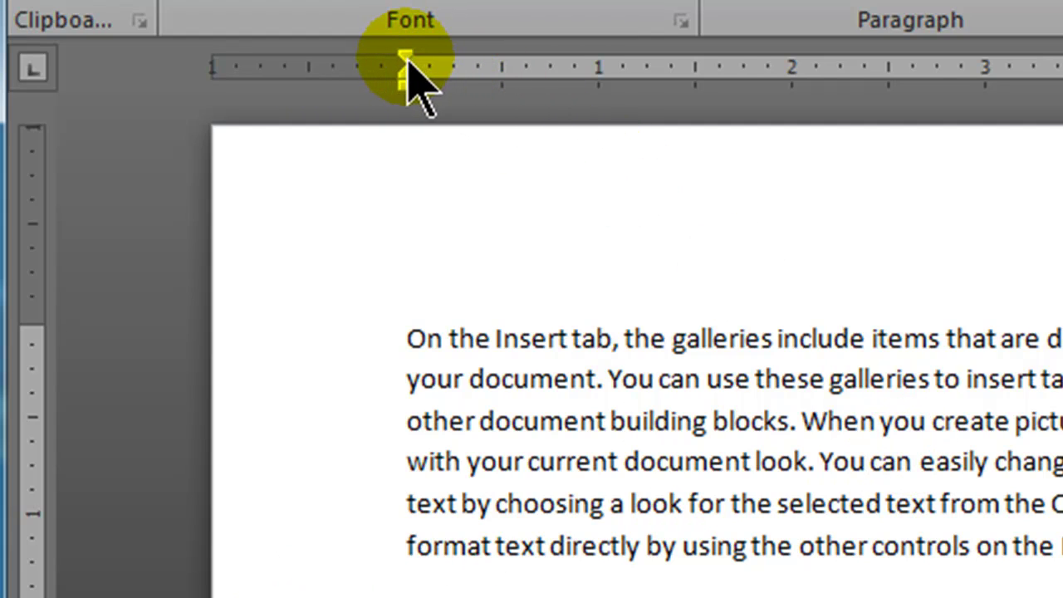
pyautogui.moveTo(404, 58); pyautogui.dragTo(598, 63)
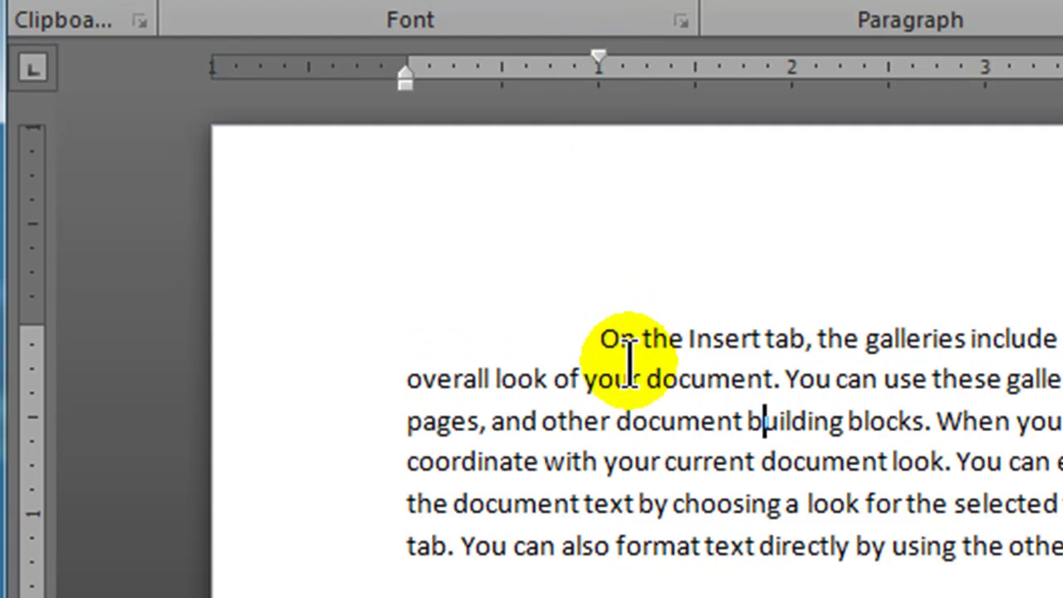
pyautogui.moveTo(599, 60)
pyautogui.mouseDown()
pyautogui.moveTo(405, 65)
pyautogui.moveTo(599, 83)
pyautogui.mouseUp()
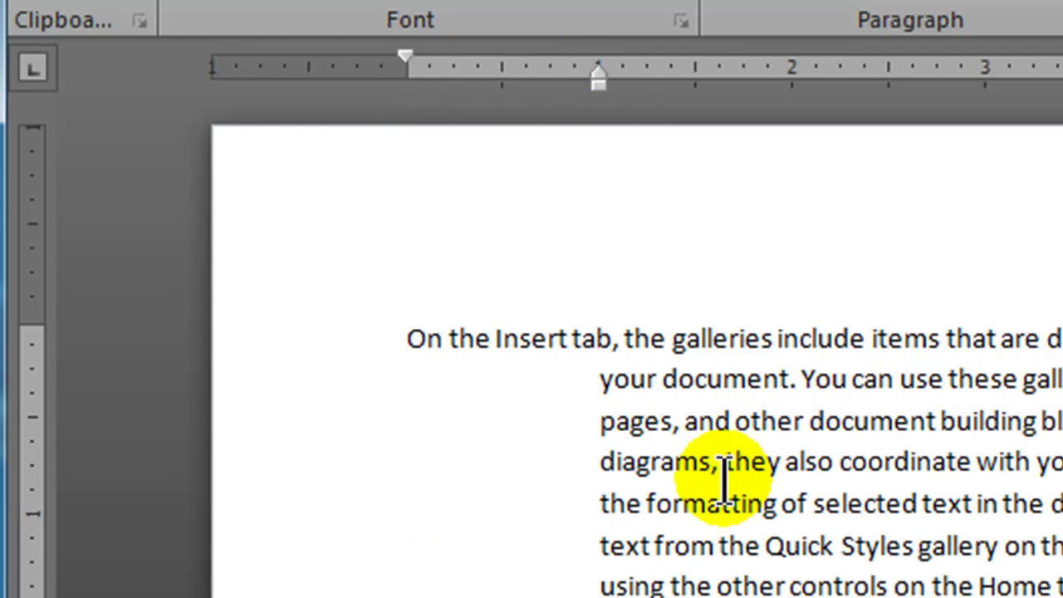
pyautogui.moveTo(607, 84)
pyautogui.mouseDown()
pyautogui.moveTo(405, 83)
pyautogui.moveTo(412, 93)
pyautogui.moveTo(596, 92)
pyautogui.mouseUp()
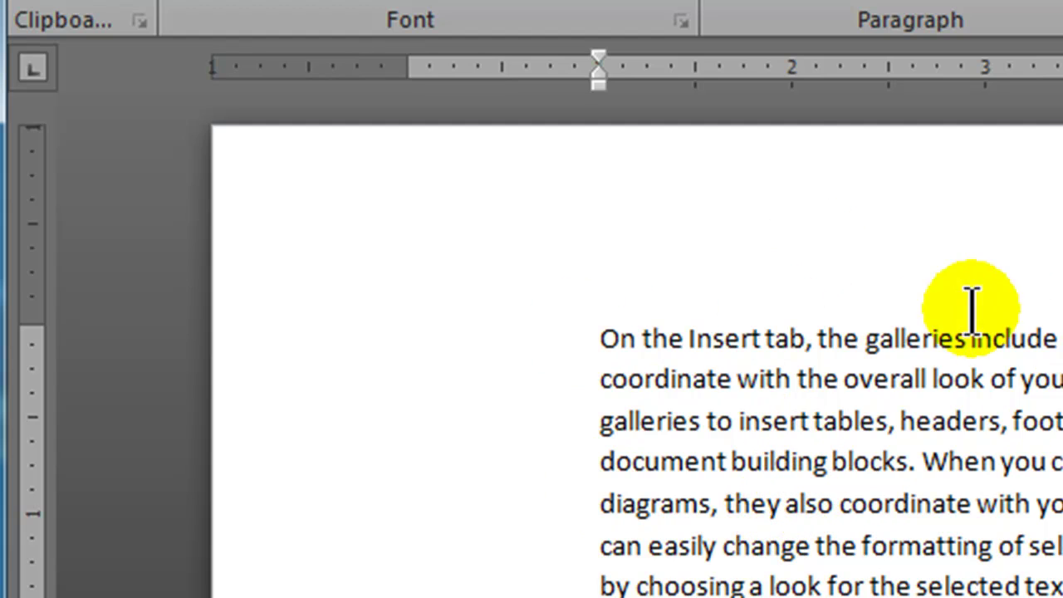
pyautogui.moveTo(597, 83); pyautogui.dragTo(405, 88)
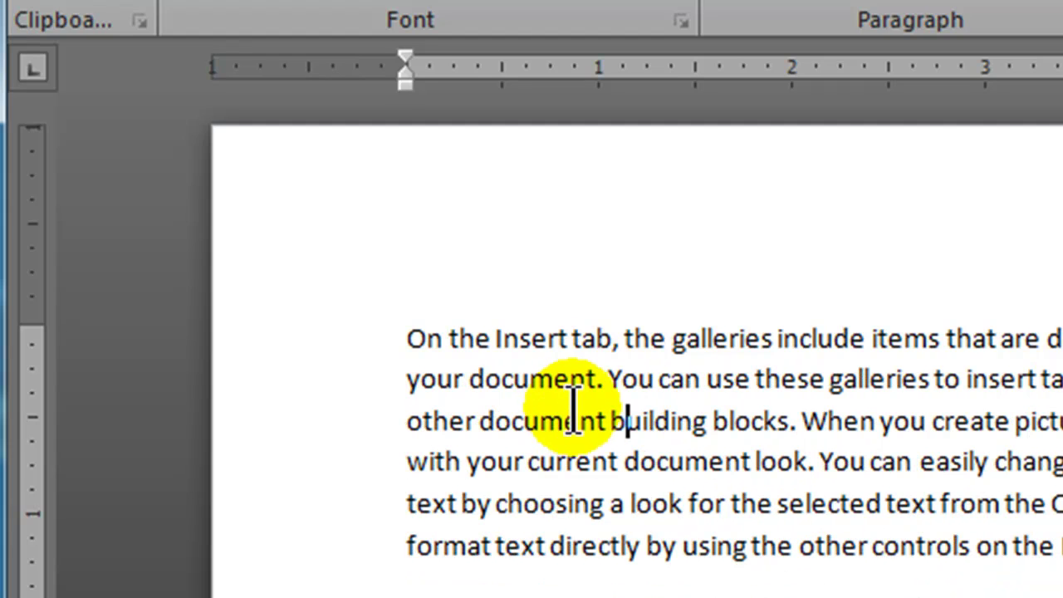
# Select the first paragraph and indent its first line by one inch.
pyautogui.tripleClick(415, 324)
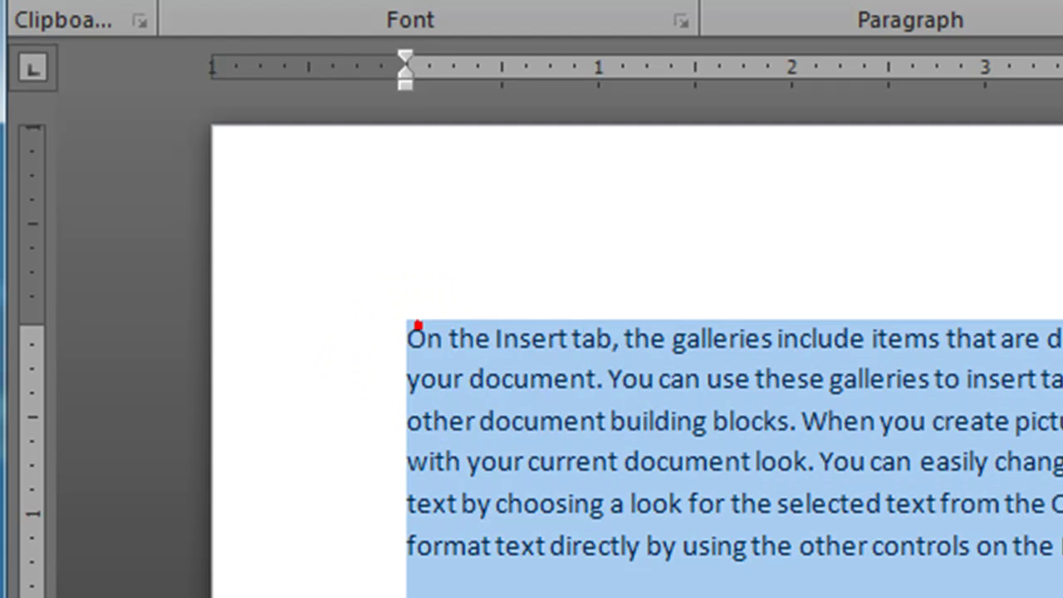
pyautogui.click(926, 572)
pyautogui.tripleClick(536, 413)
pyautogui.click(921, 591)
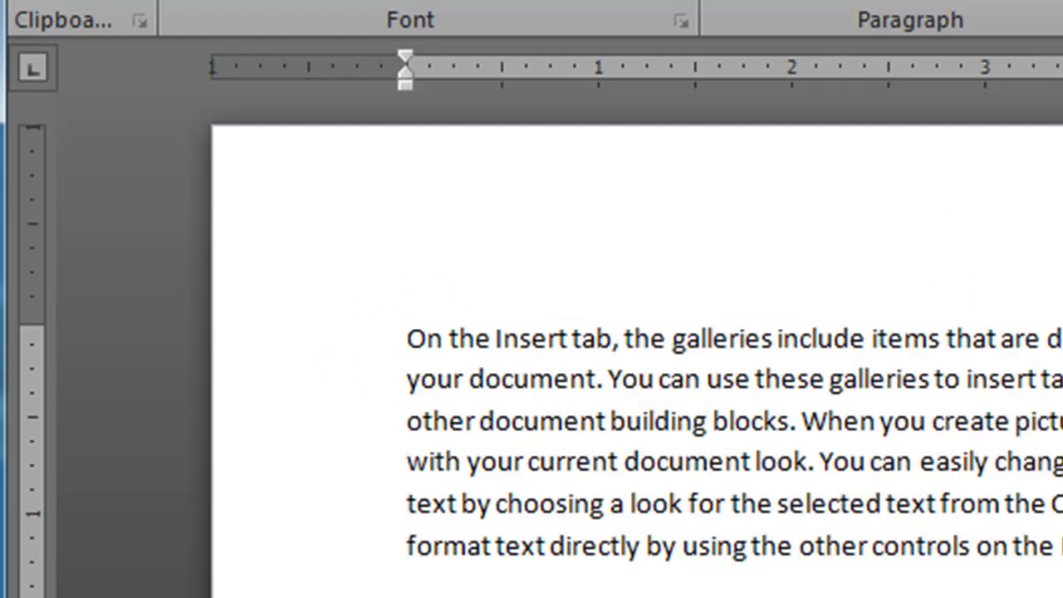
pyautogui.tripleClick(814, 422)
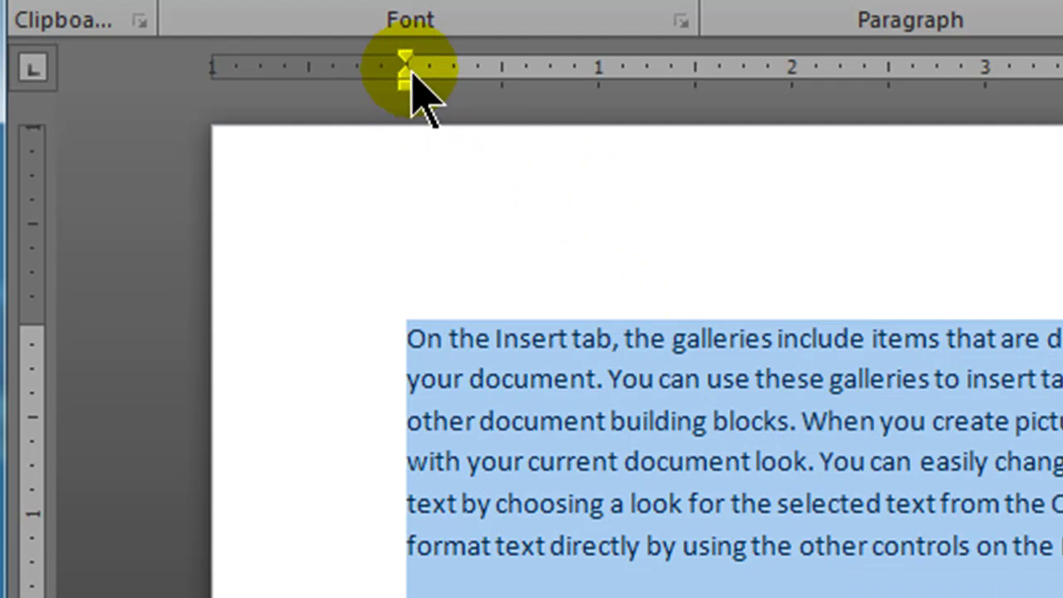
pyautogui.moveTo(404, 60); pyautogui.dragTo(598, 62)
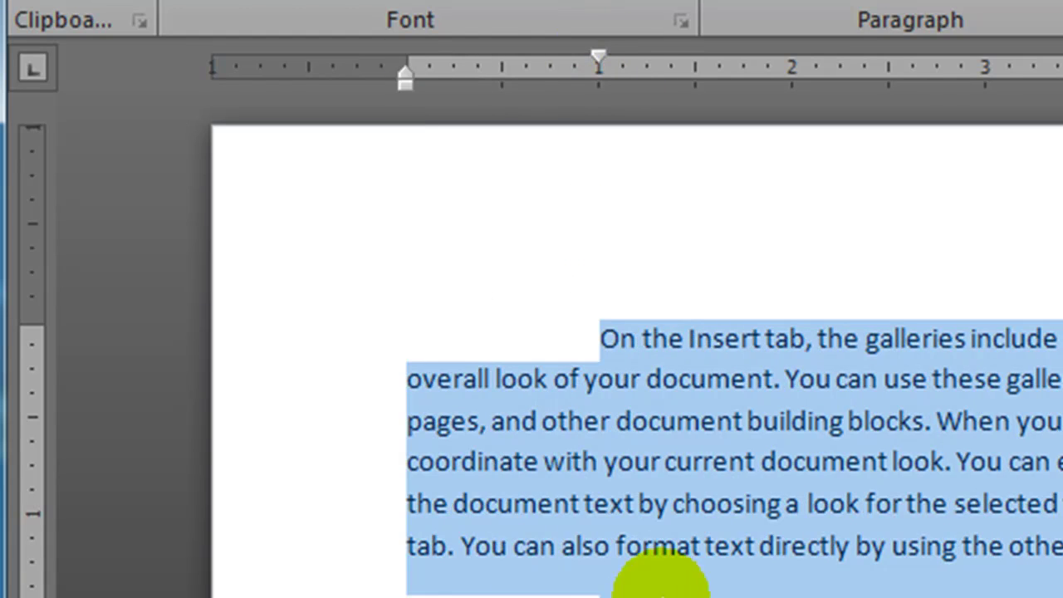
pyautogui.click(766, 538)
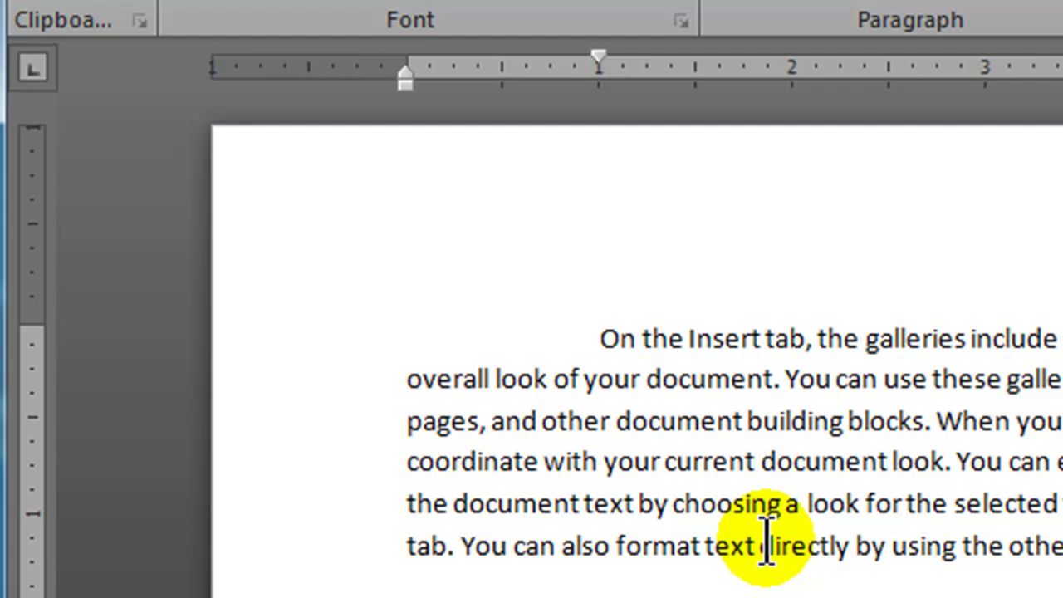
# Select all the sample text and delete it.
pyautogui.doubleClick(340, 333)
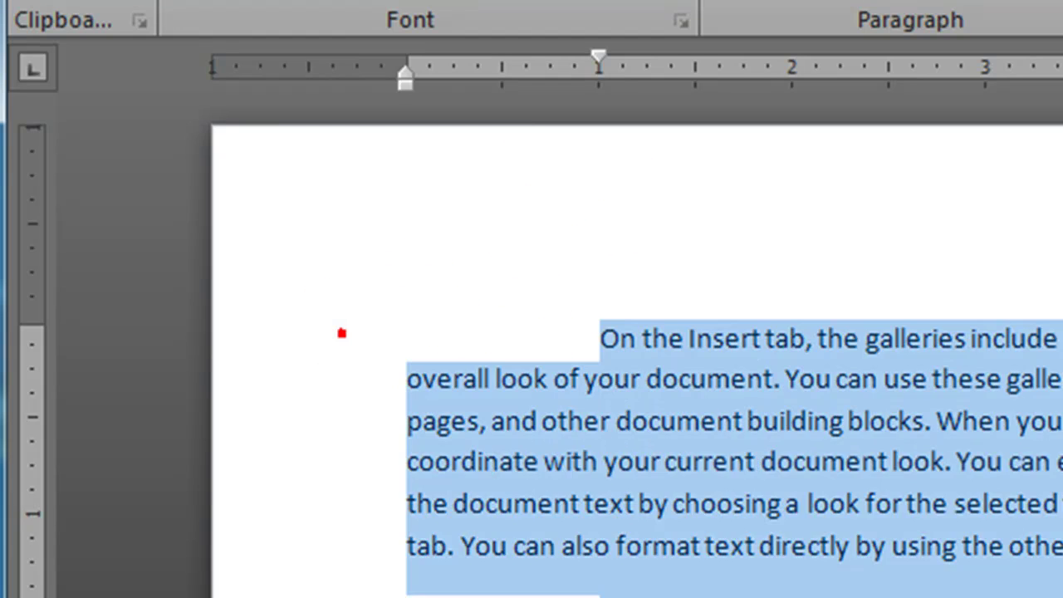
pyautogui.tripleClick(340, 332)
pyautogui.press('Delete')
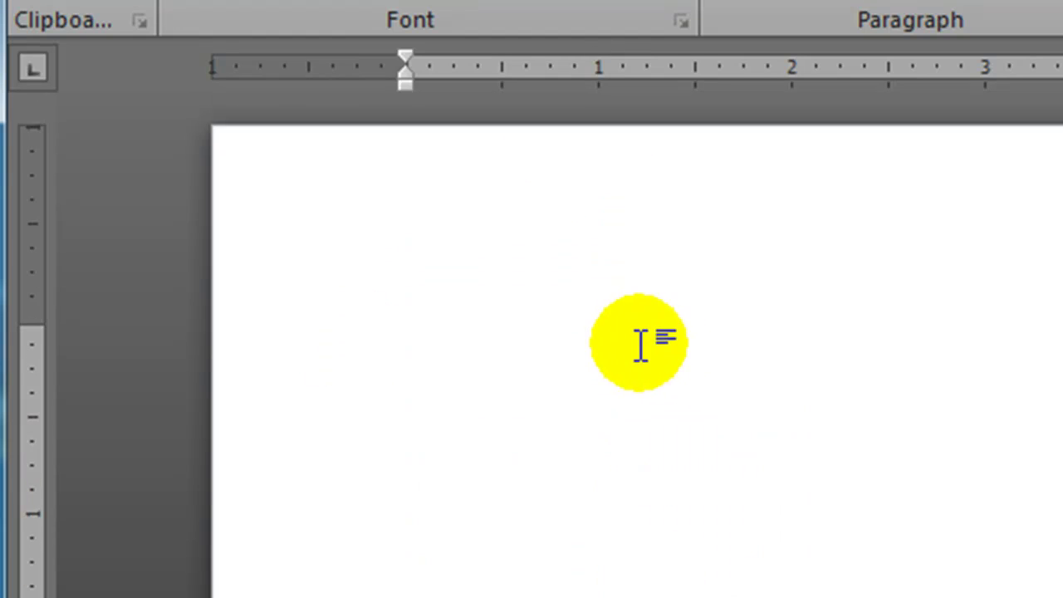
# Start a bulleted list with the items 'item one', 'item two' and 'item three'.
pyautogui.hotkey('ctrl', 'shift', 'l')
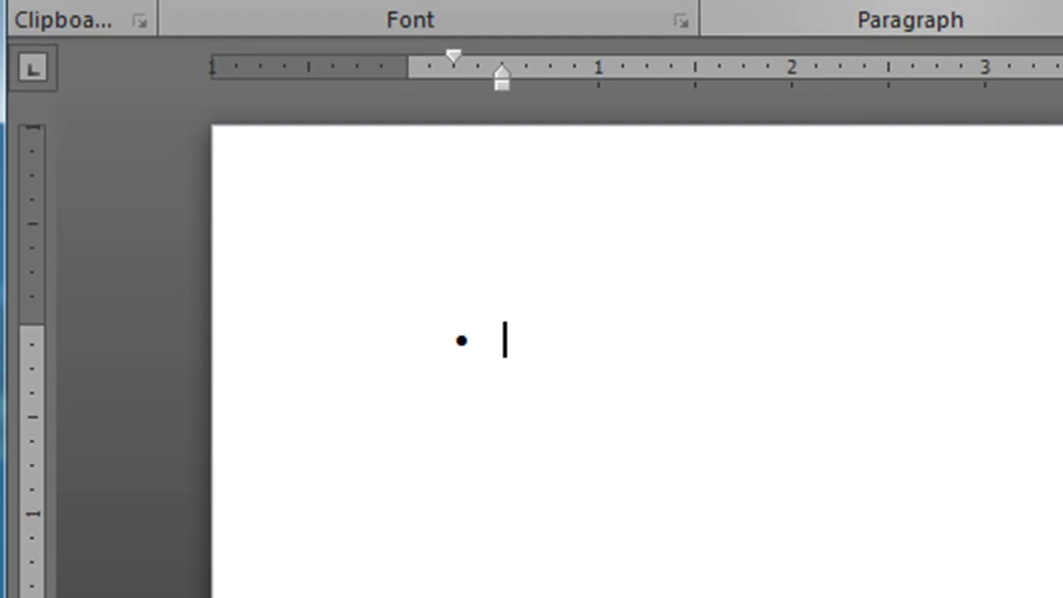
pyautogui.write('item one')
pyautogui.press('Return')
pyautogui.write('item ')
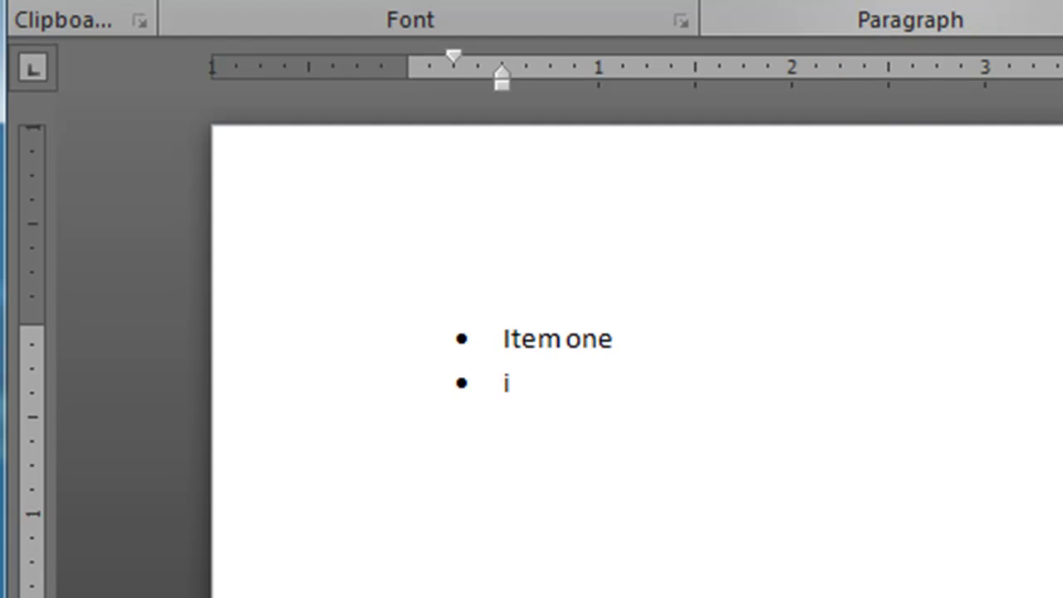
pyautogui.write('two')
pyautogui.press('Return')
pyautogui.write('item three')
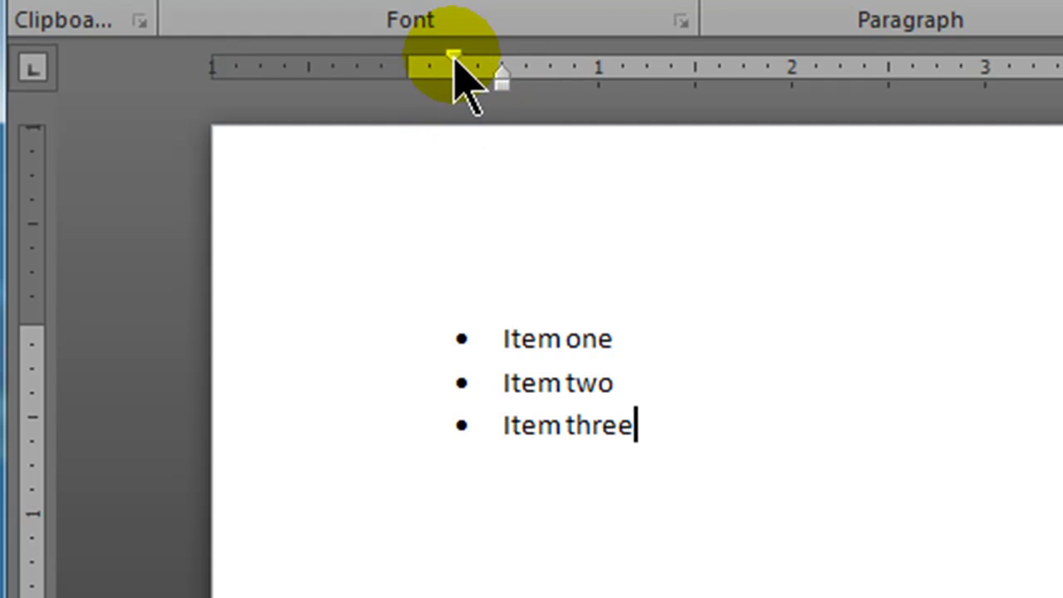
# Add filler text after 'item one' so it wraps onto a second line.
pyautogui.moveTo(454, 60); pyautogui.dragTo(502, 77)
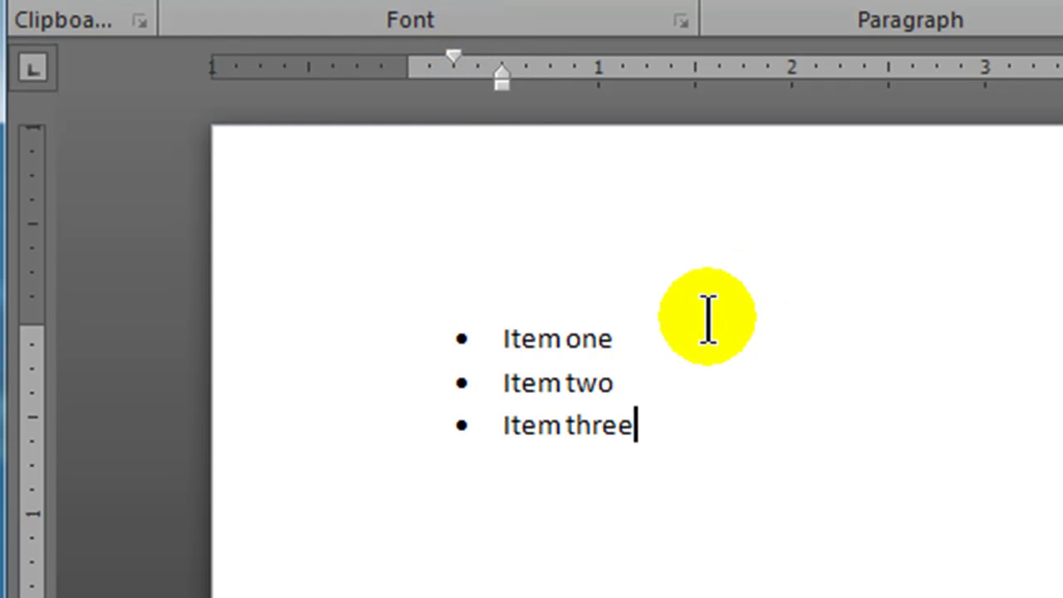
pyautogui.click(639, 338)
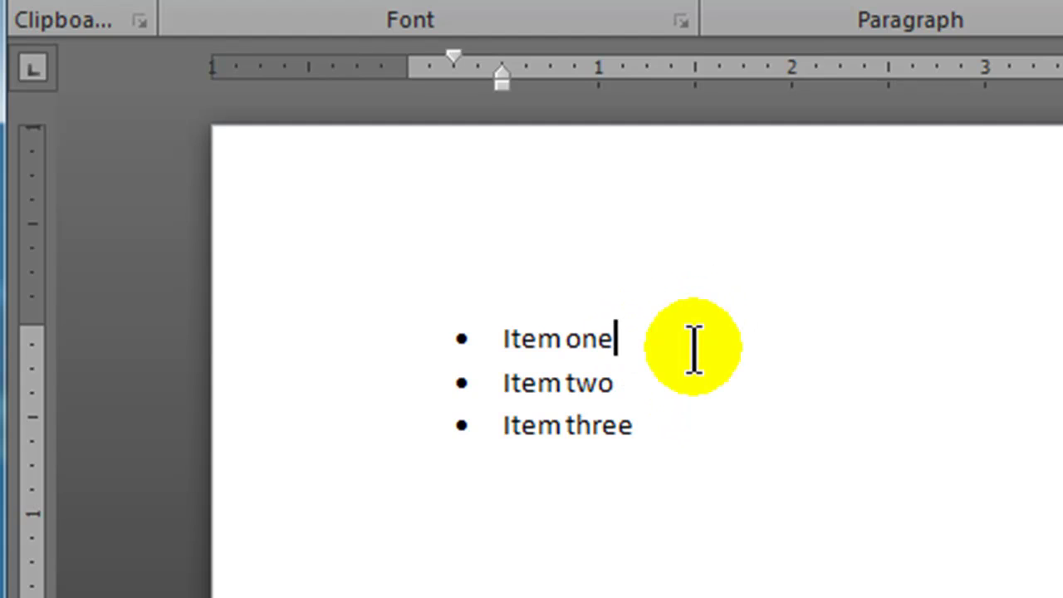
pyautogui.write('this is more text')
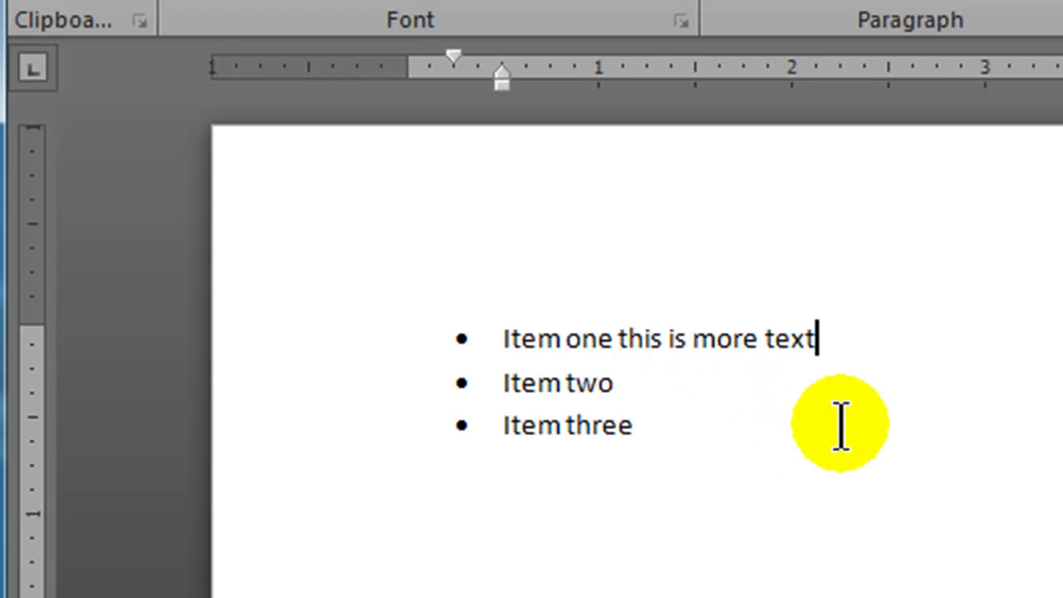
pyautogui.write(' fasd fa dsf asd fasd ')
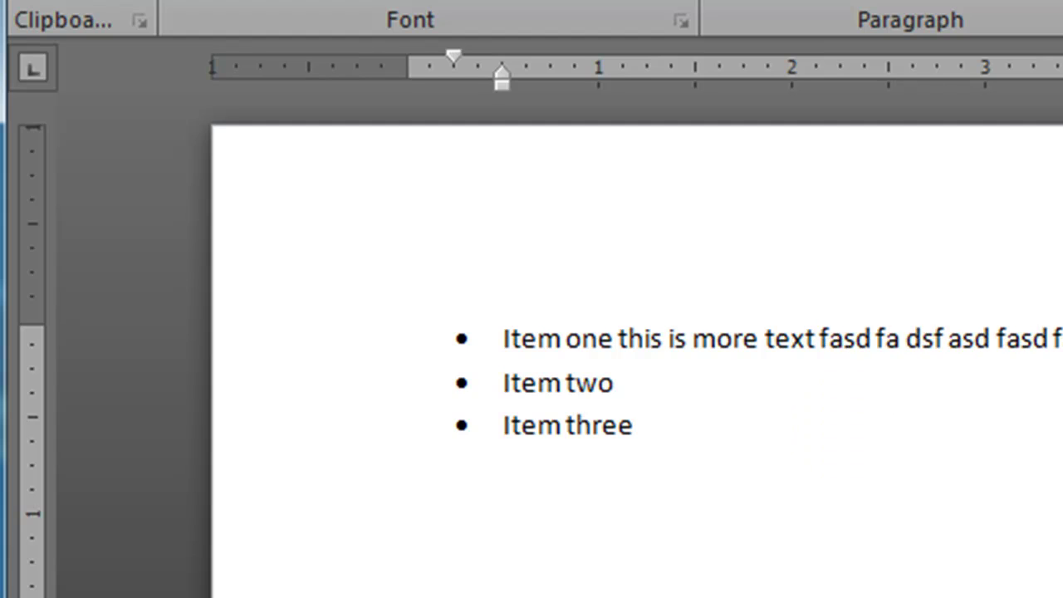
pyautogui.write('f fas dfasfsdqa fsa df')
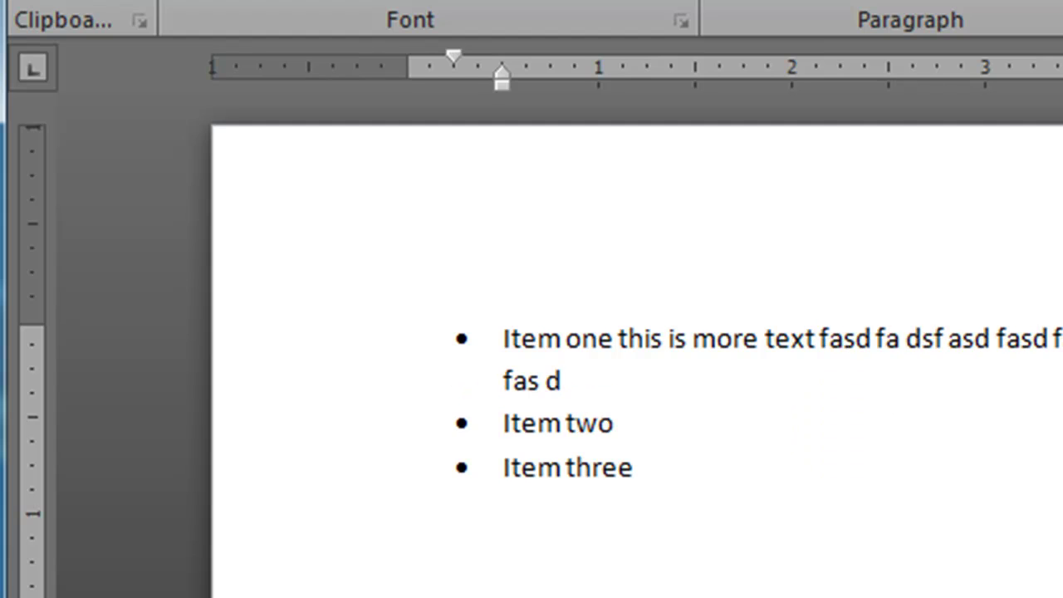
pyautogui.click(504, 378)
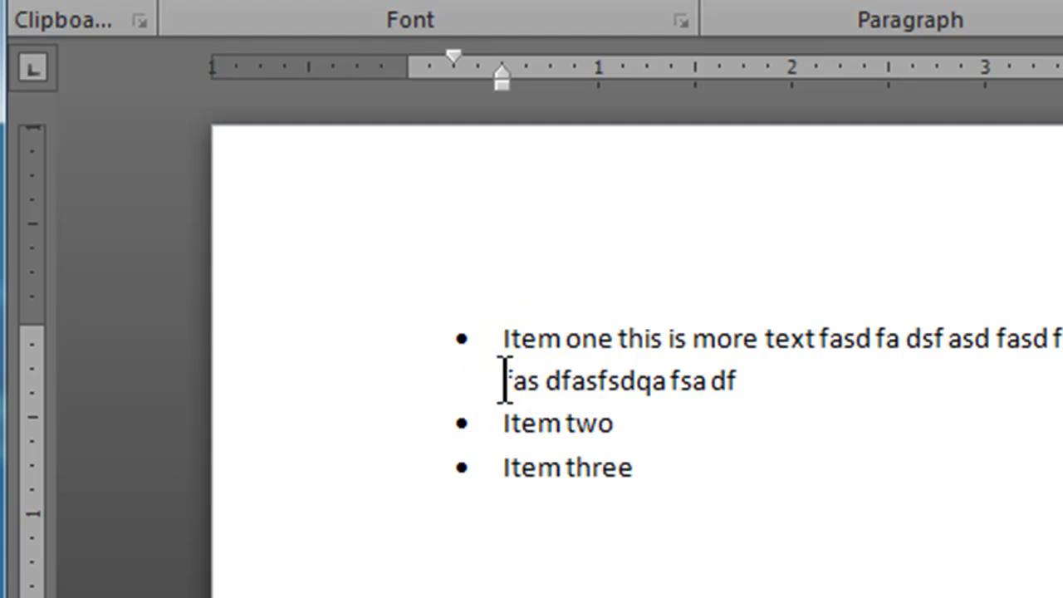
pyautogui.click(500, 73)
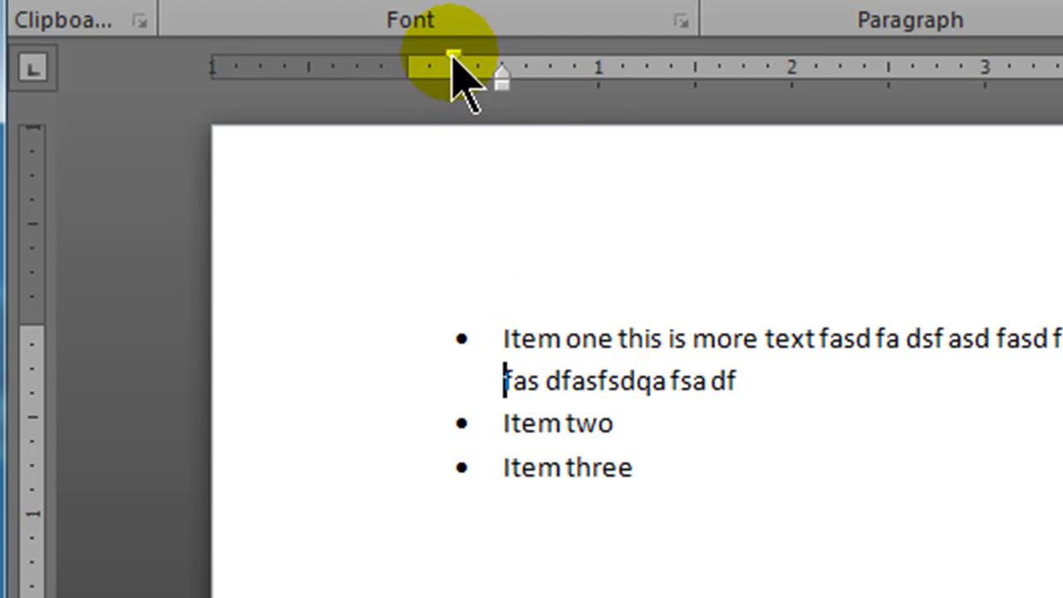
# Shift the list's bullet and text indents on the ruler, then undo back to three short items.
pyautogui.moveTo(254, 341); pyautogui.dragTo(237, 510)
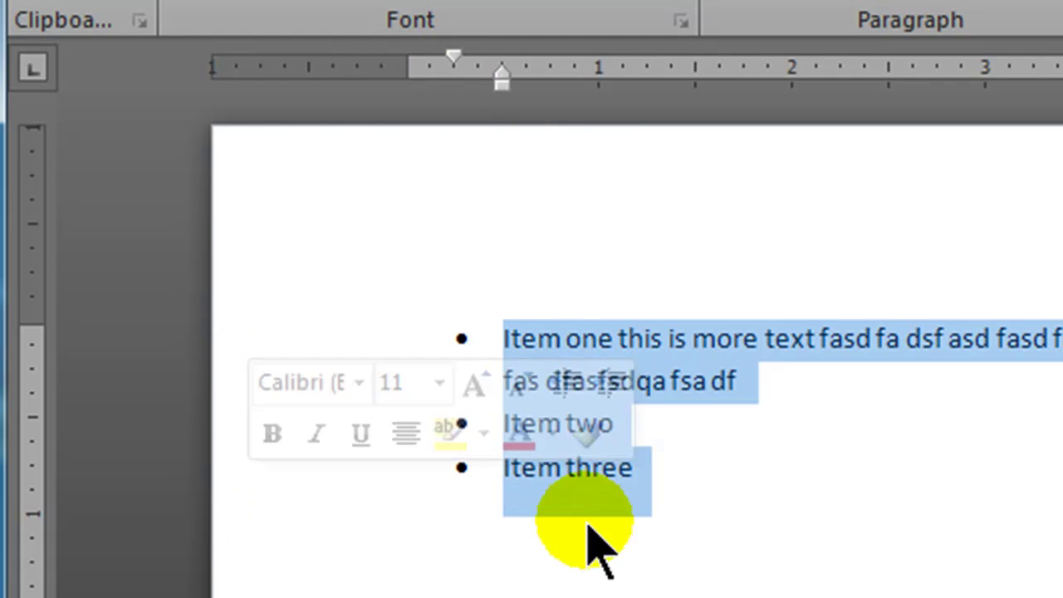
pyautogui.moveTo(452, 55); pyautogui.dragTo(405, 57)
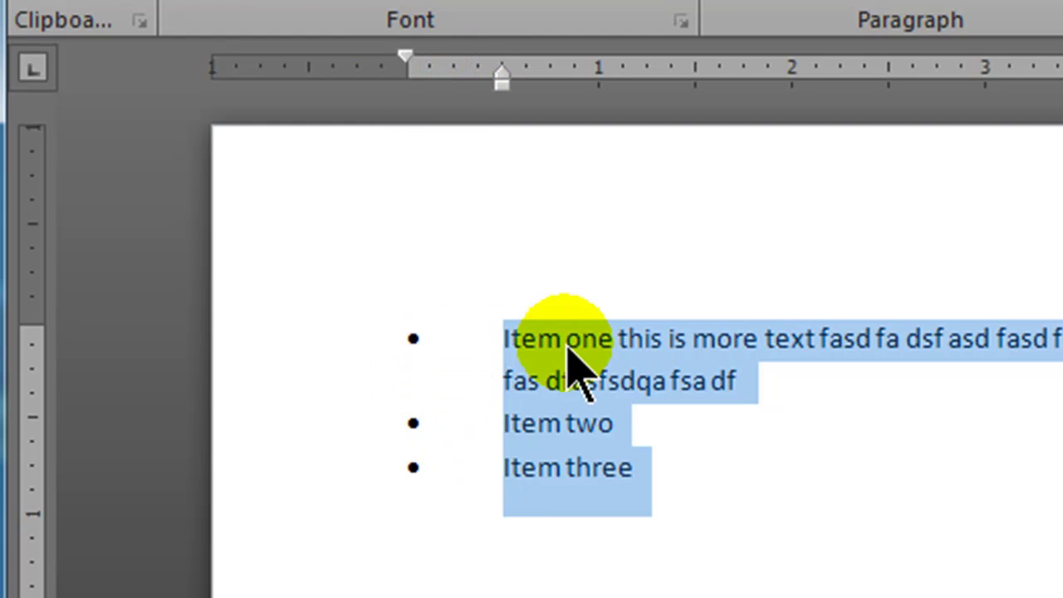
pyautogui.moveTo(501, 79); pyautogui.dragTo(682, 83)
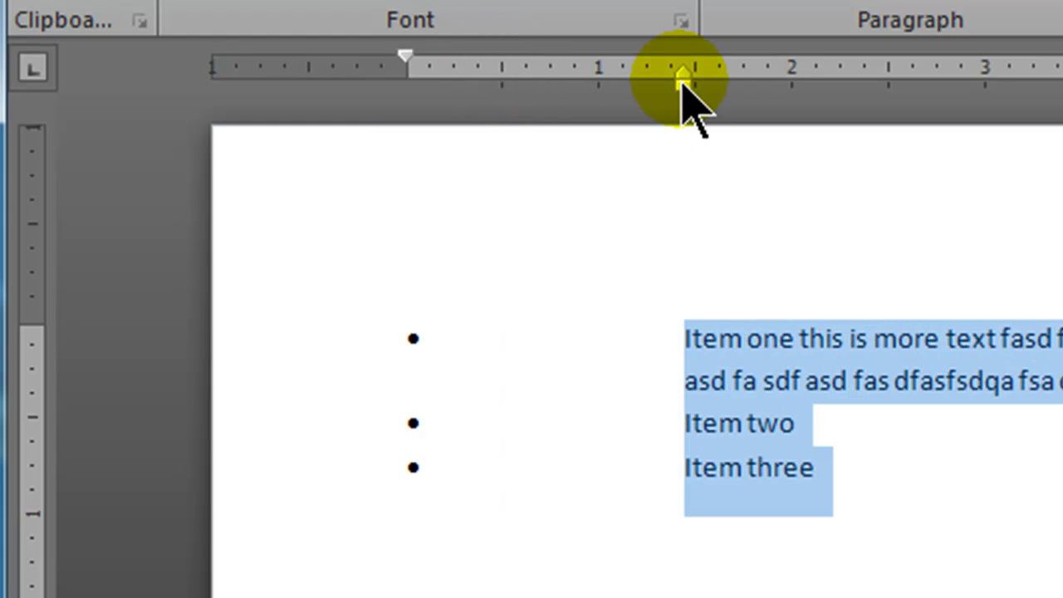
pyautogui.hotkey('ctrl', 'z')
pyautogui.hotkey('ctrl', 'z')
pyautogui.hotkey('ctrl', 'z')
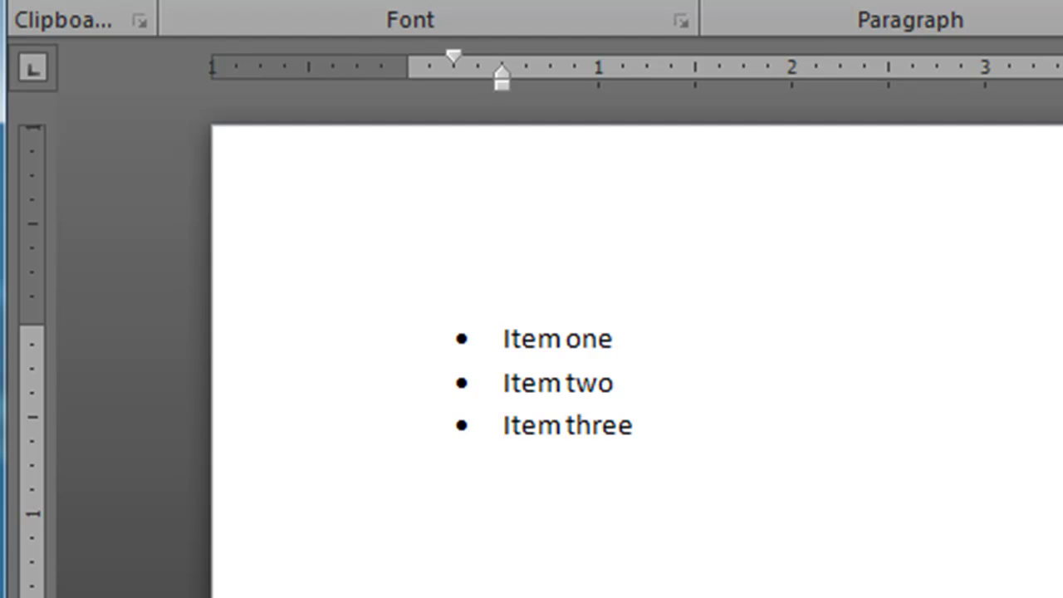
# Add the unbulleted line 'This is another line on the same furst bulle' under Item one.
pyautogui.press('Return')
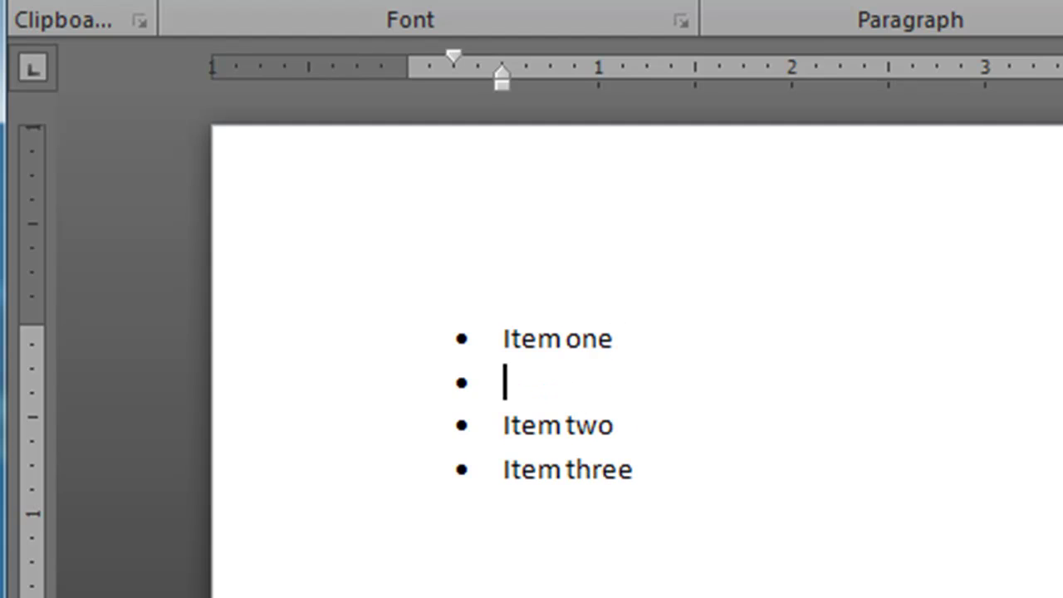
pyautogui.press('Return')
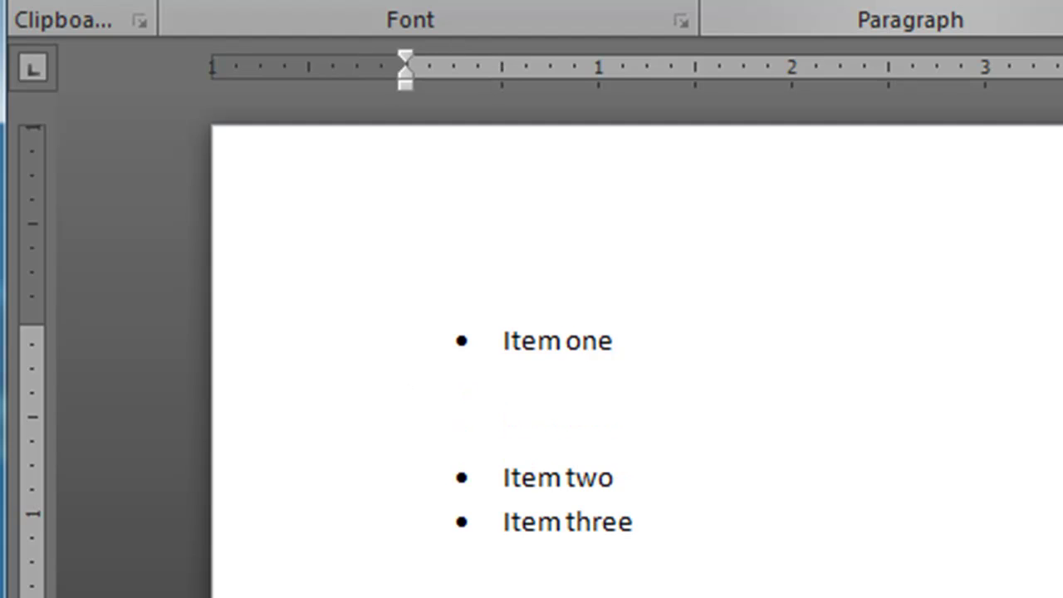
pyautogui.write('This is another line')
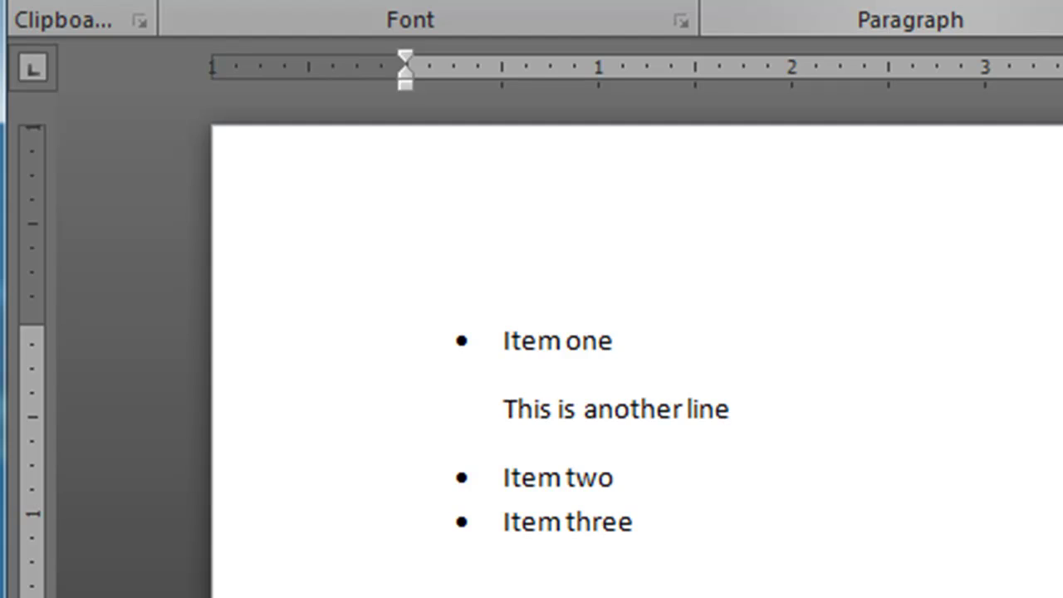
pyautogui.write(' on the same fu')
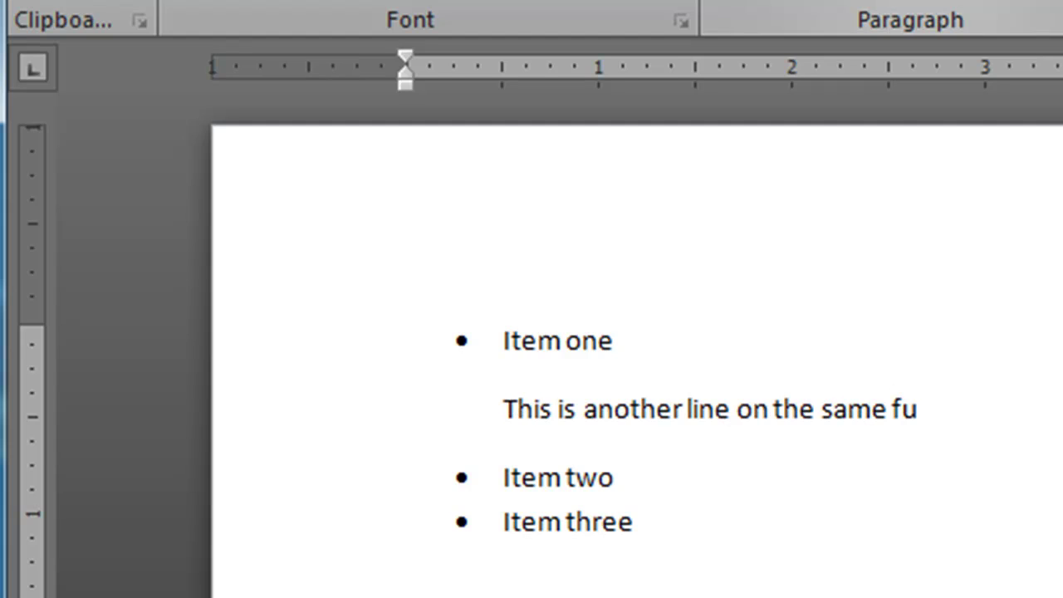
pyautogui.press('BackSpace')
pyautogui.write('irst bullet')
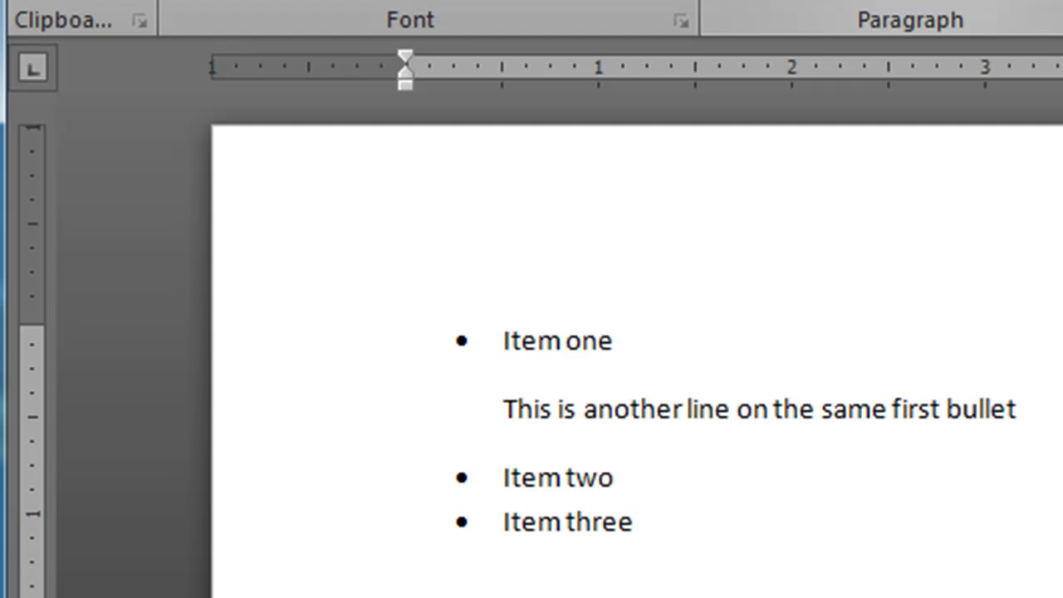
pyautogui.click(554, 342)
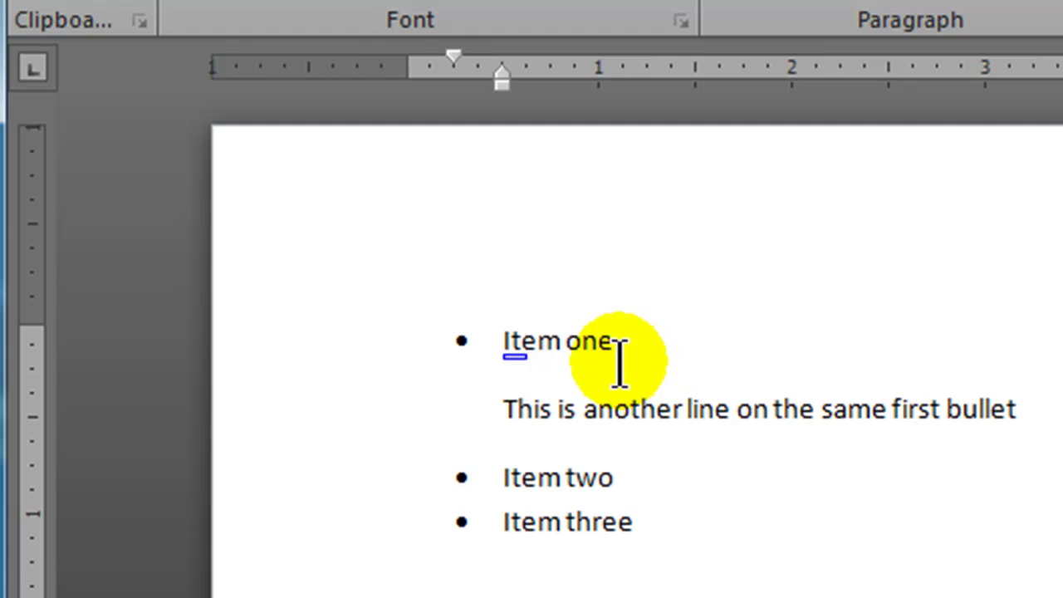
pyautogui.moveTo(619, 344); pyautogui.dragTo(503, 404)
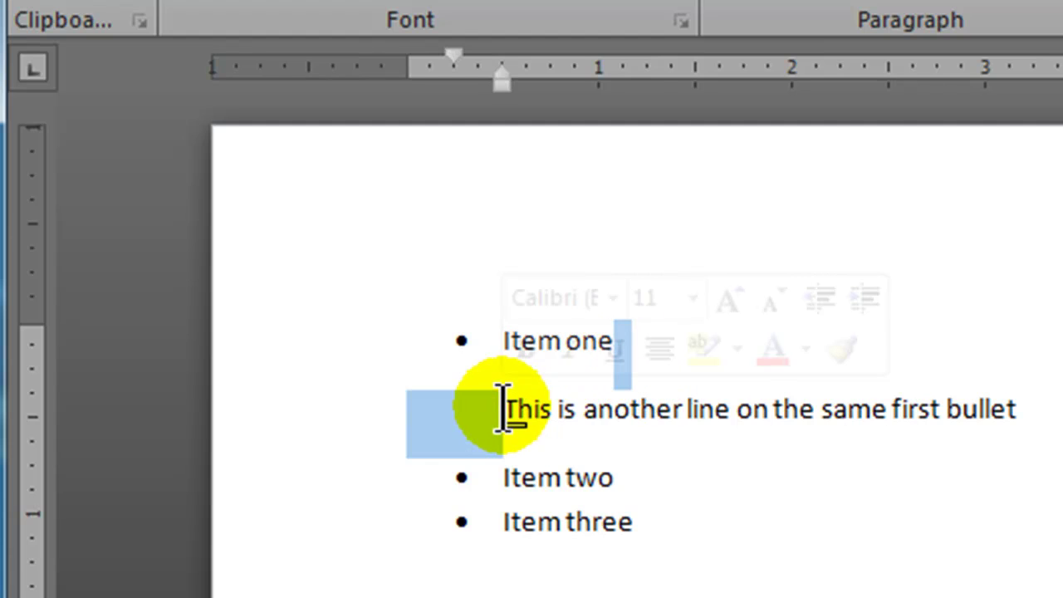
pyautogui.press('Delete')
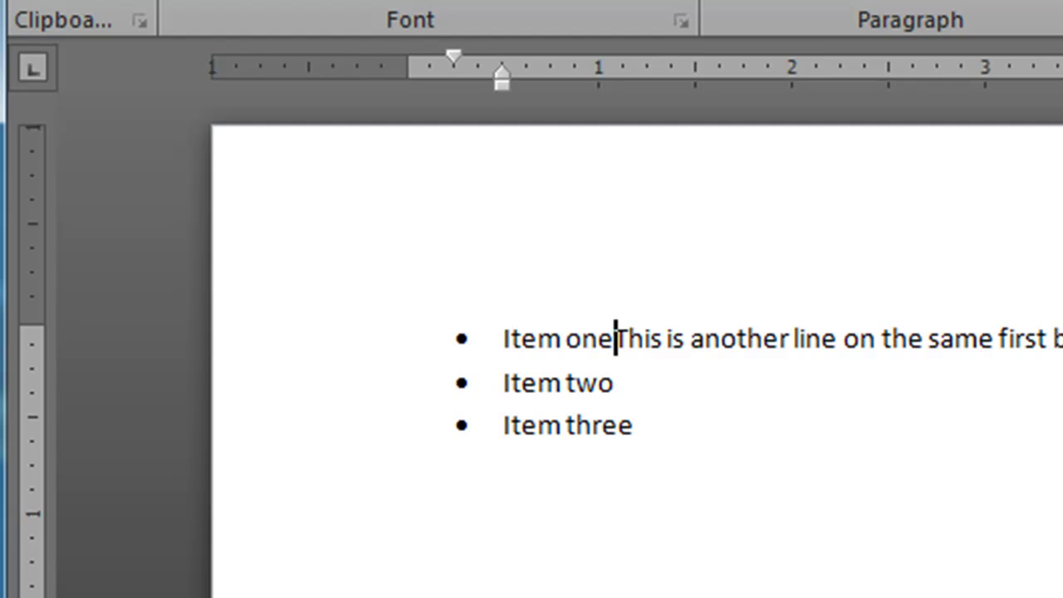
pyautogui.hotkey('shift', 'Return')
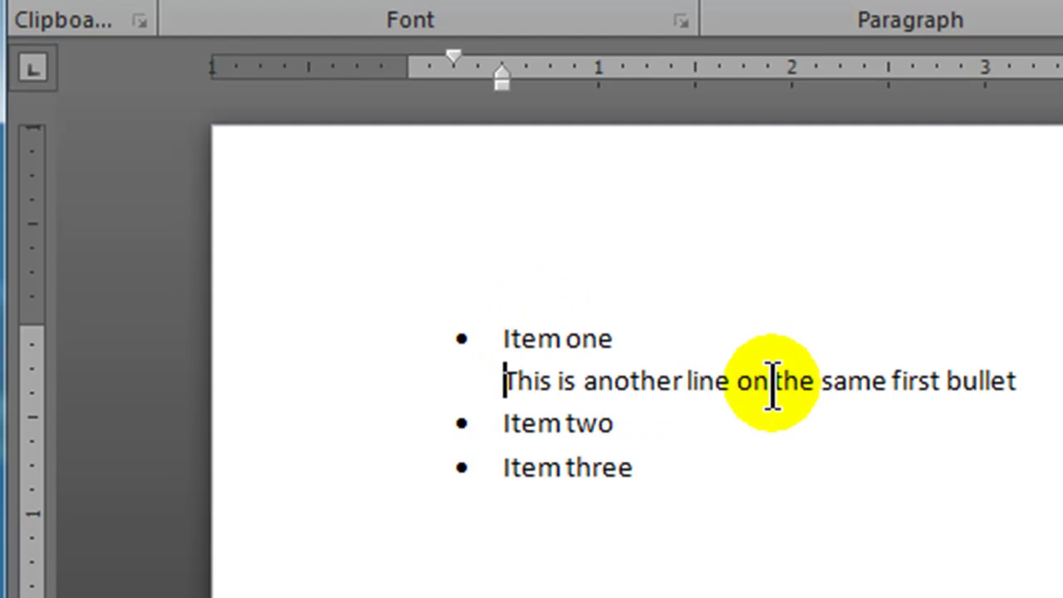
# Add the line-break continuation 'more text for that bullet' under Item two.
pyautogui.click(636, 423)
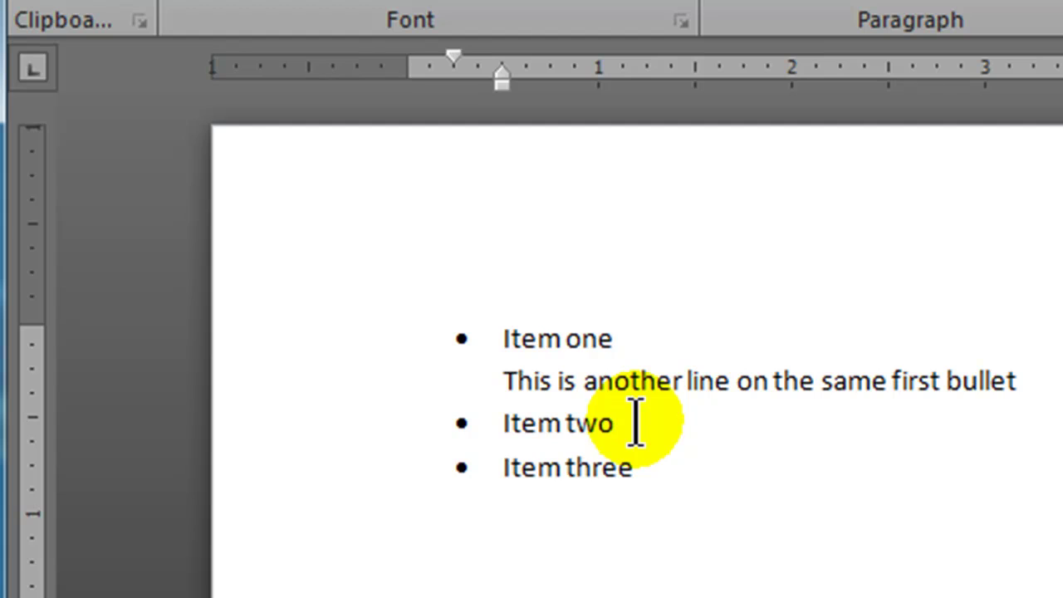
pyautogui.hotkey('shift', 'Return')
pyautogui.write('more te')
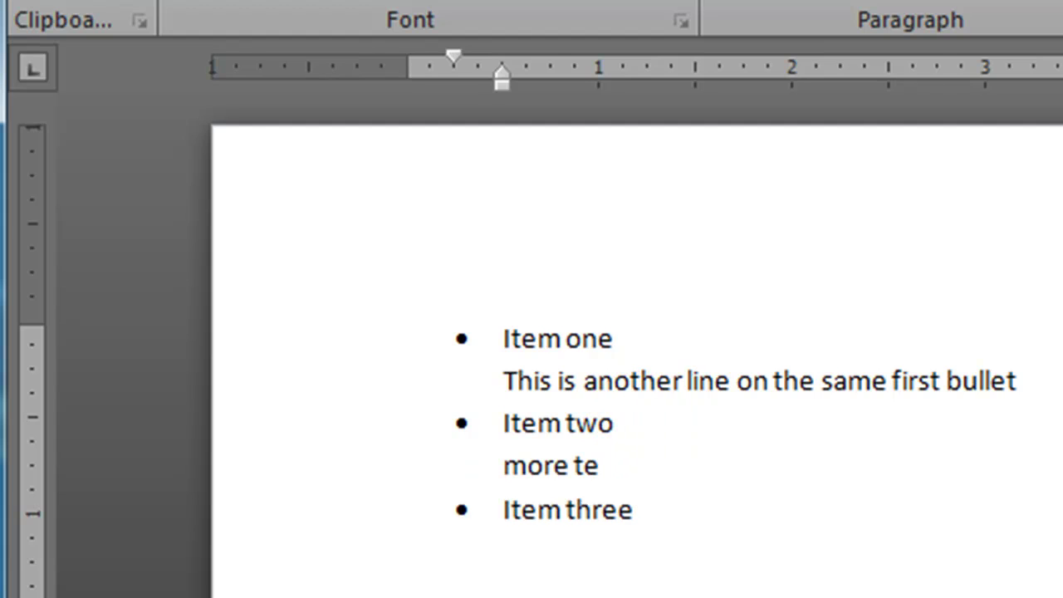
pyautogui.write('xt for that bullet')
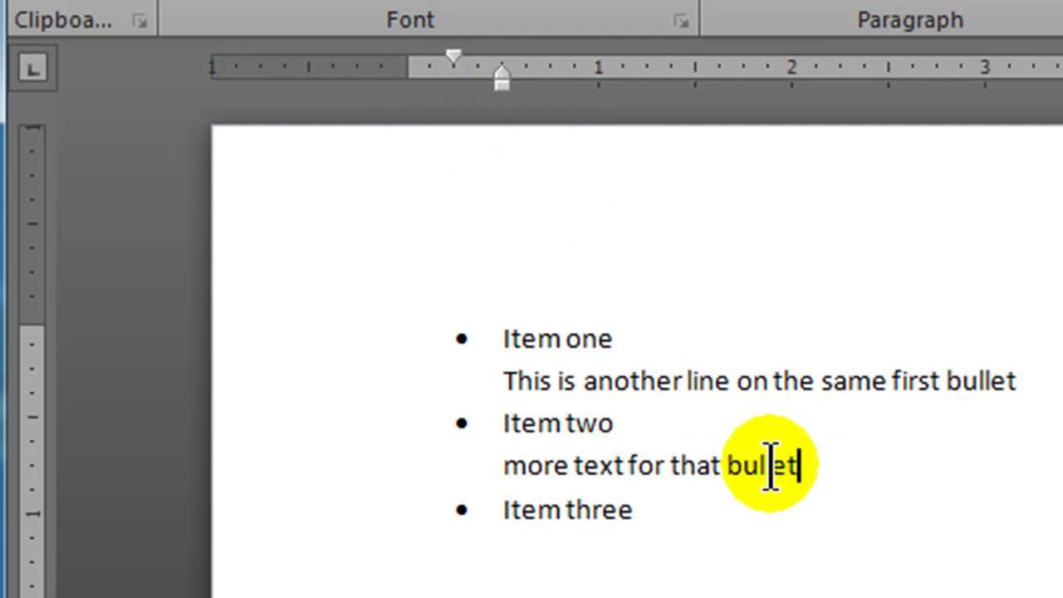
pyautogui.moveTo(266, 329); pyautogui.dragTo(322, 532)
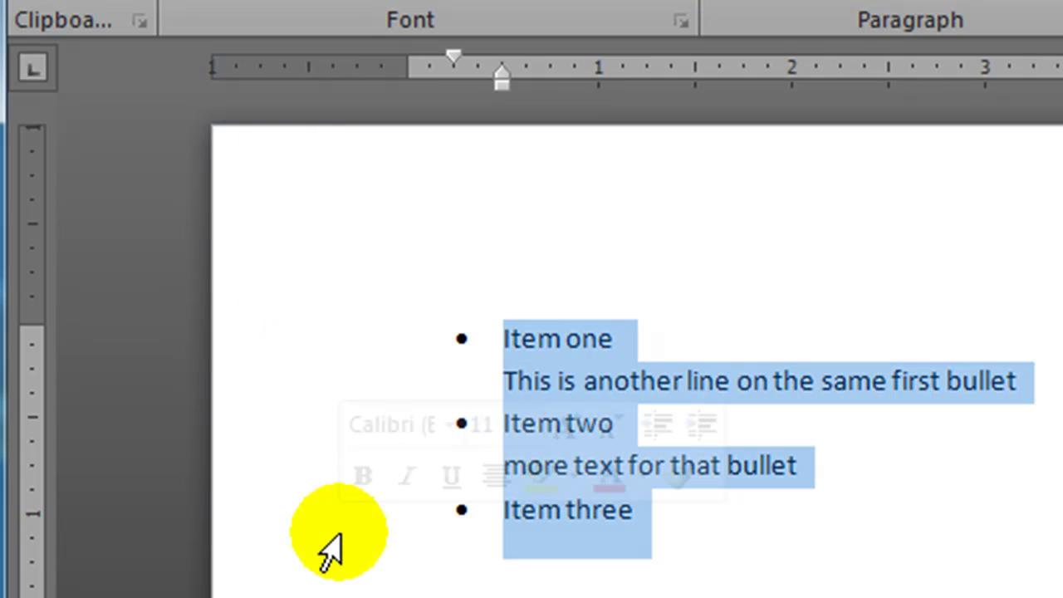
# Delete the bulleted list, then insert tabs on the empty line and remove them.
pyautogui.press('Delete')
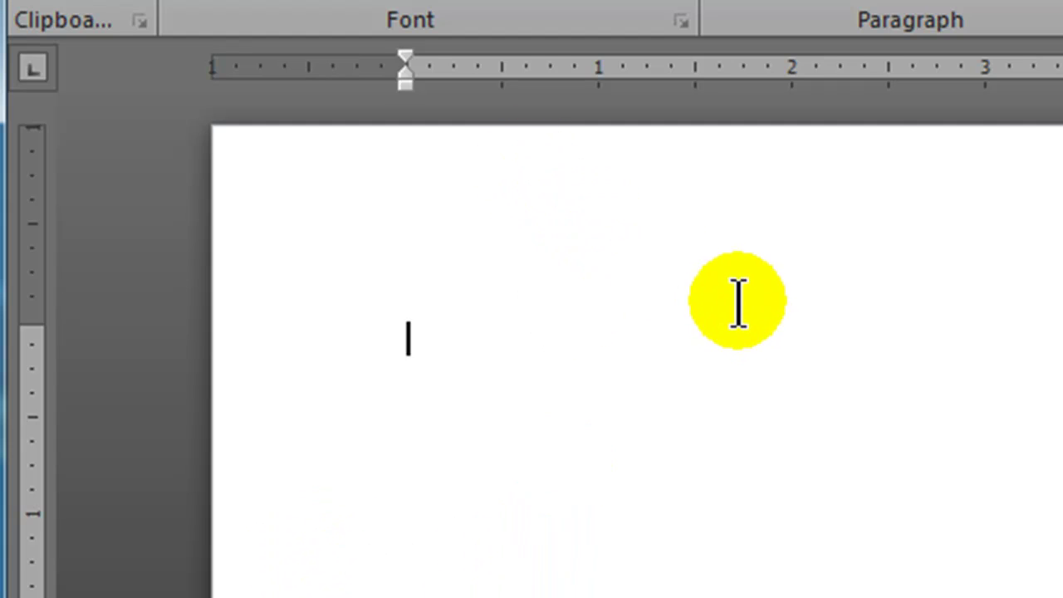
pyautogui.press('Tab')
pyautogui.press('Tab')
pyautogui.press('Tab')
pyautogui.press('Tab')
pyautogui.press('Tab')
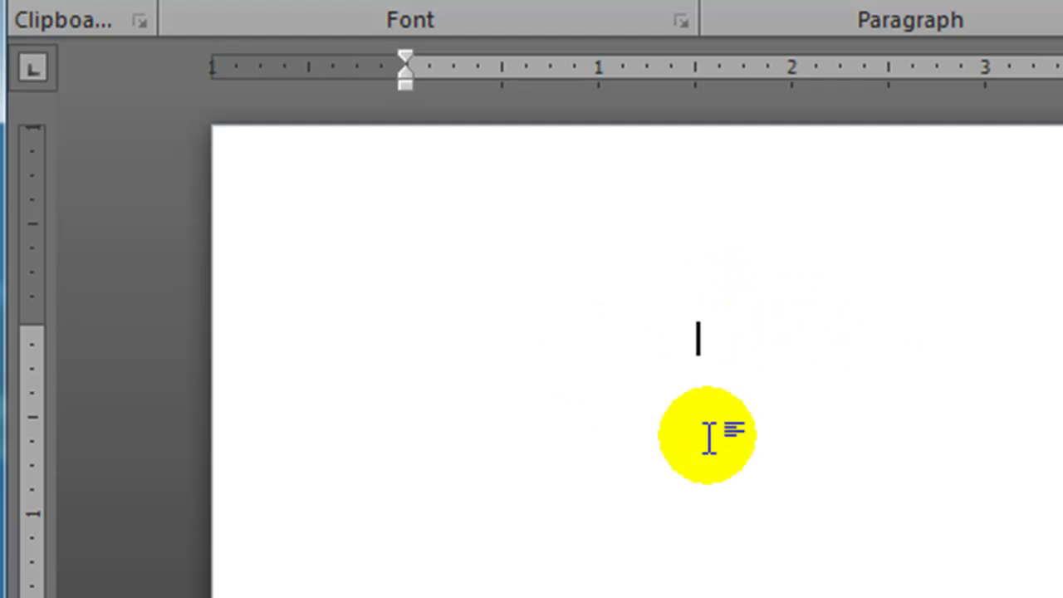
pyautogui.moveTo(922, 324); pyautogui.dragTo(420, 324)
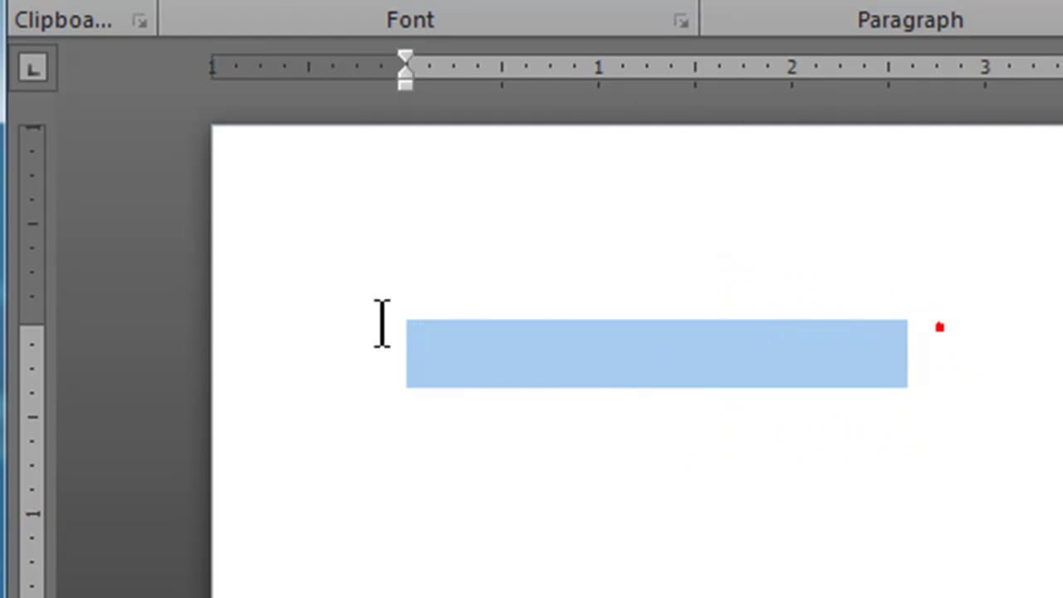
pyautogui.press('BackSpace')
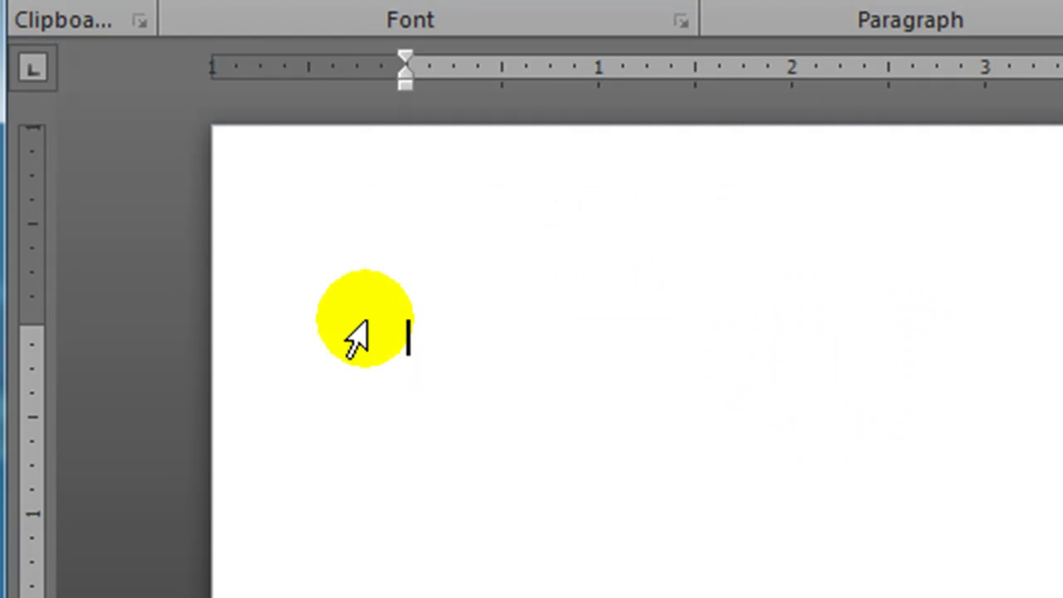
# Set a center tab stop near 3¼ inches and type 'Left-aligned text' then 'centered text'.
pyautogui.click(29, 70)
pyautogui.click(28, 70)
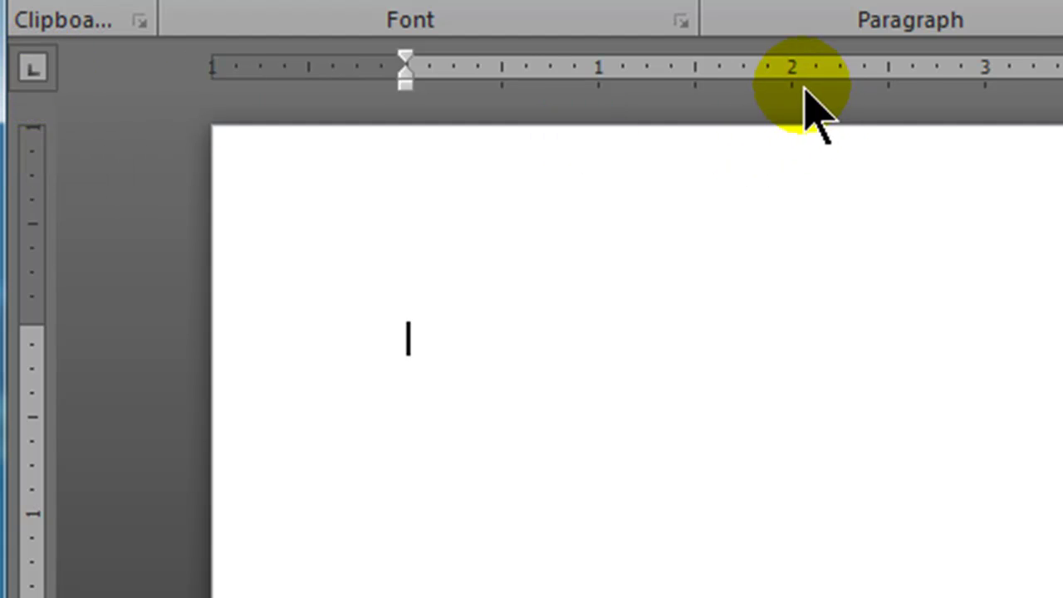
pyautogui.click(35, 72)
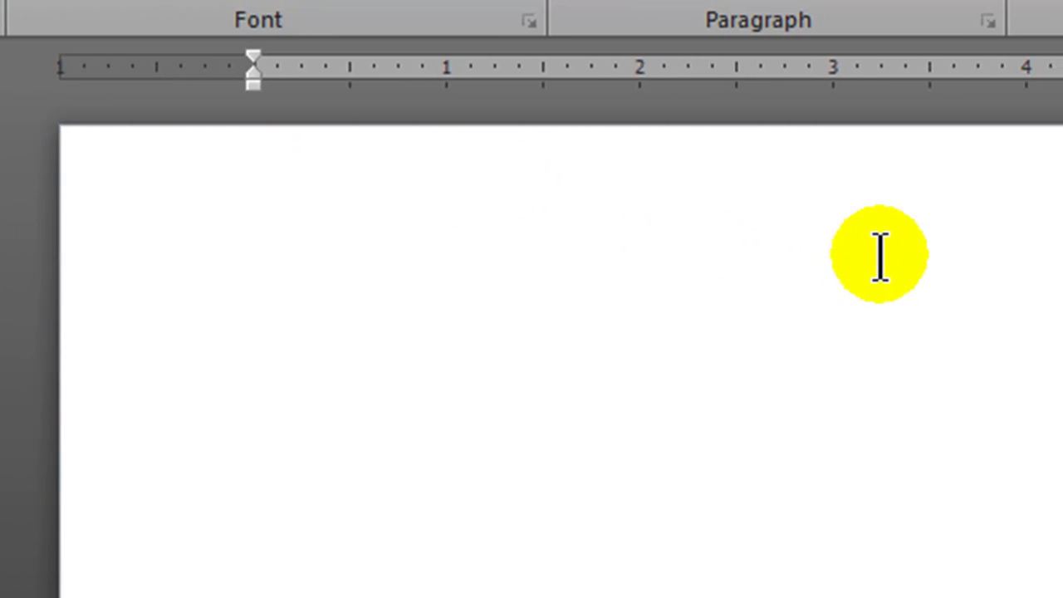
pyautogui.click(839, 71)
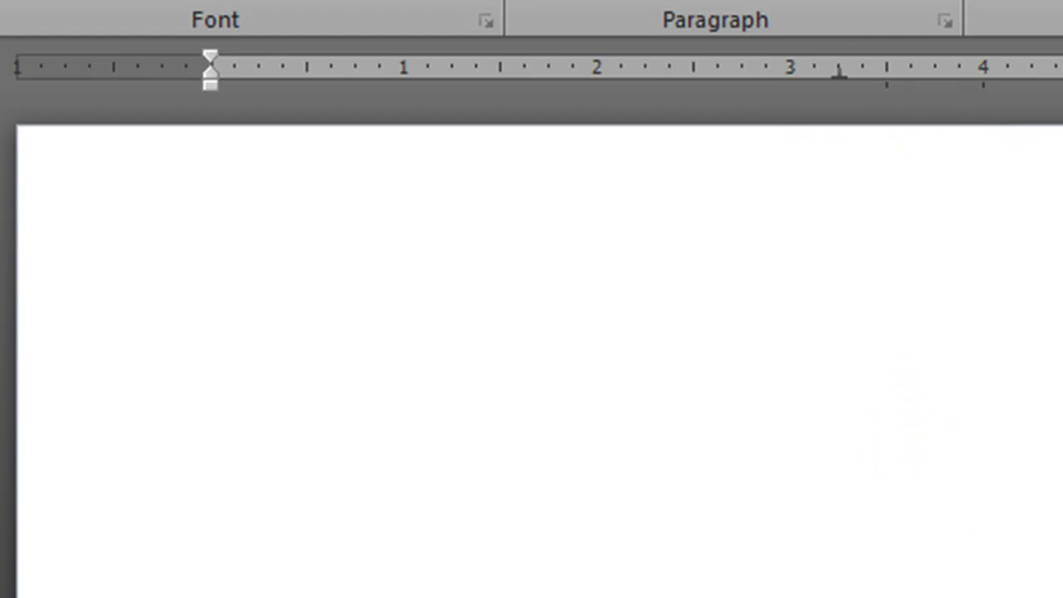
pyautogui.write('Left-aligned text')
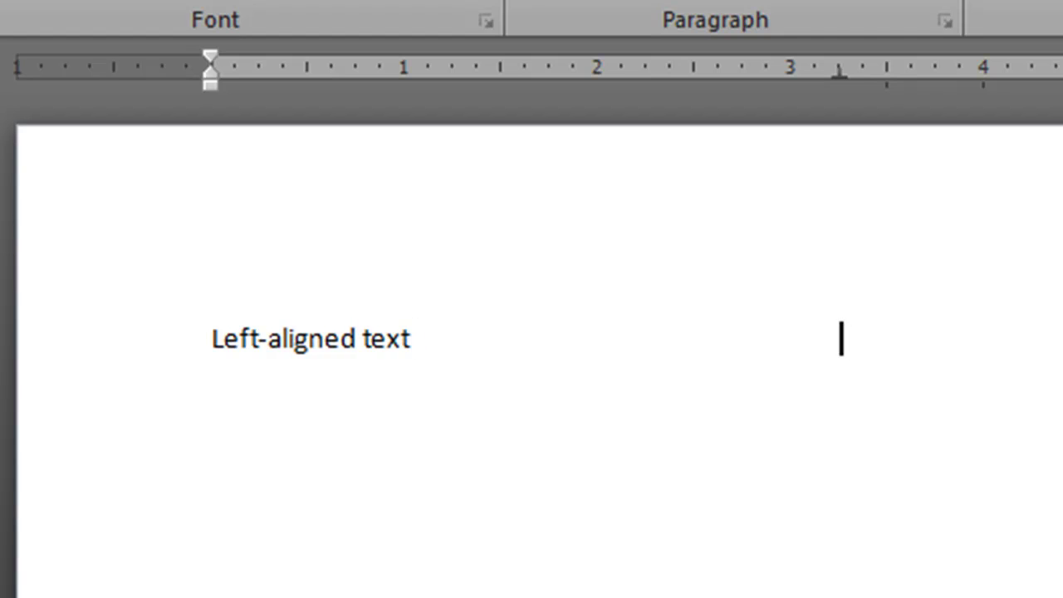
pyautogui.write('centered text')
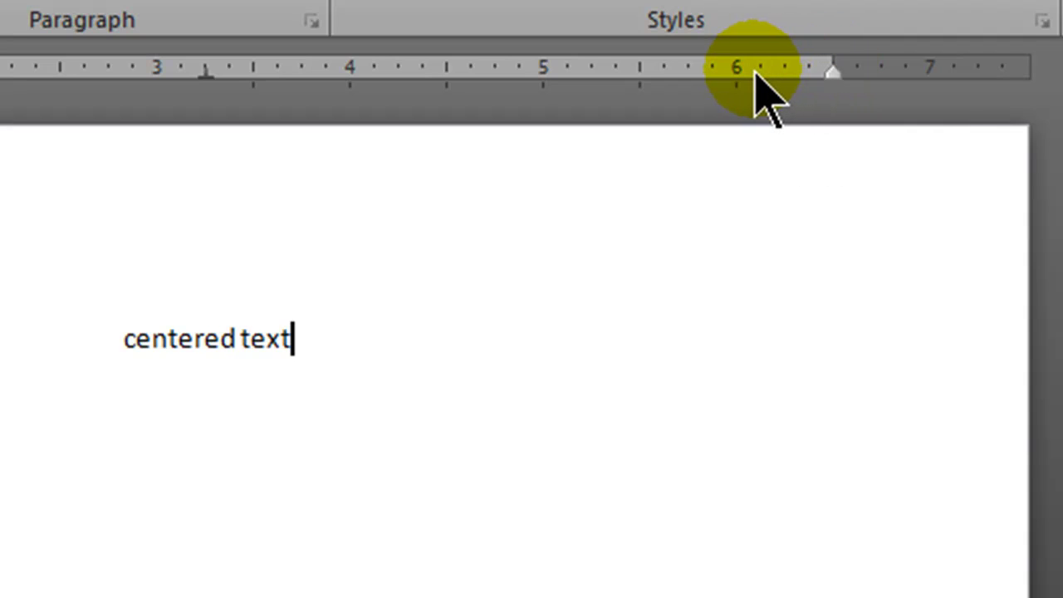
# Add a right tab stop near the margin and type 'right-aligned text' and a '2003-2009' line.
pyautogui.moveTo(752, 73); pyautogui.dragTo(833, 73)
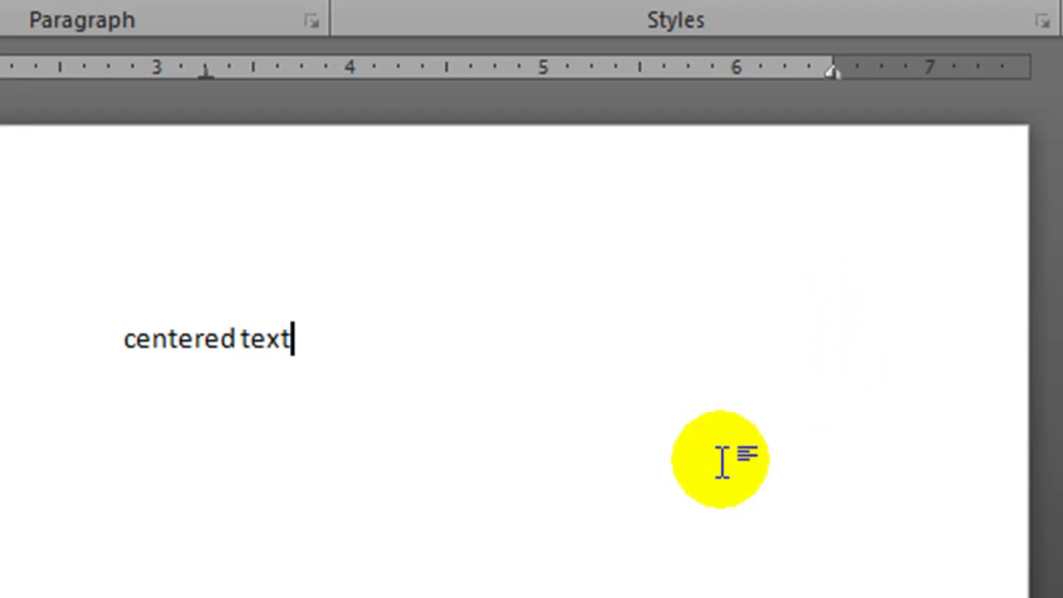
pyautogui.doubleClick(835, 338)
pyautogui.write('right-alighn')
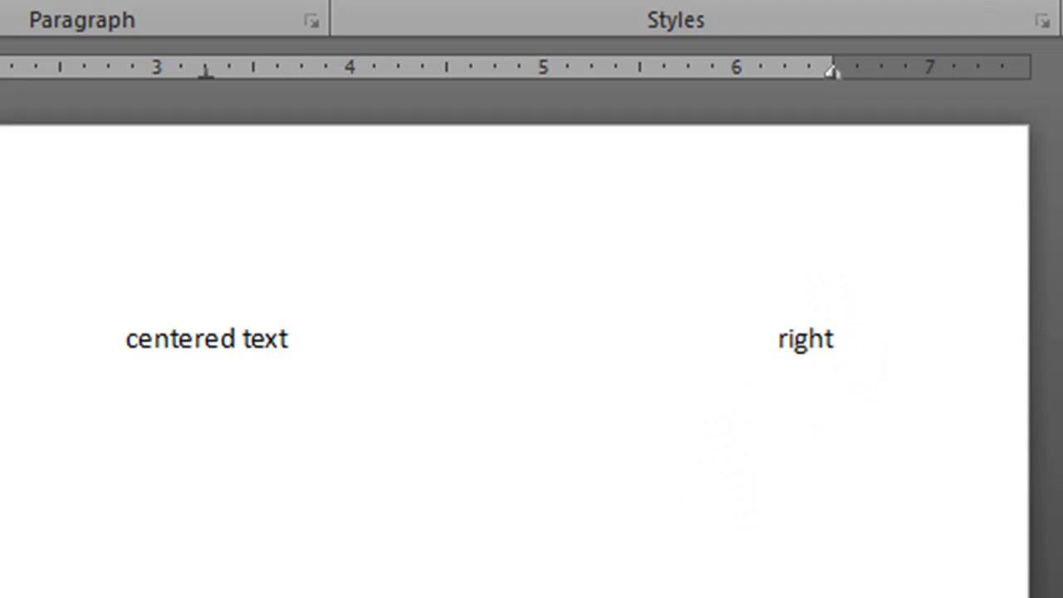
pyautogui.press('BackSpace')
pyautogui.press('BackSpace')
pyautogui.write('ned text')
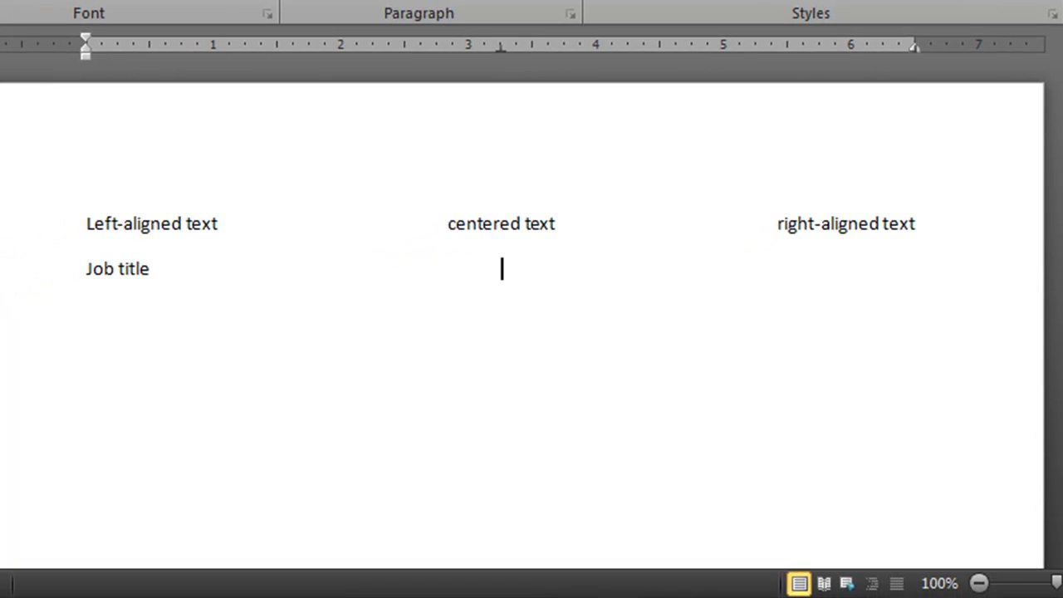
pyautogui.write('usiness you')
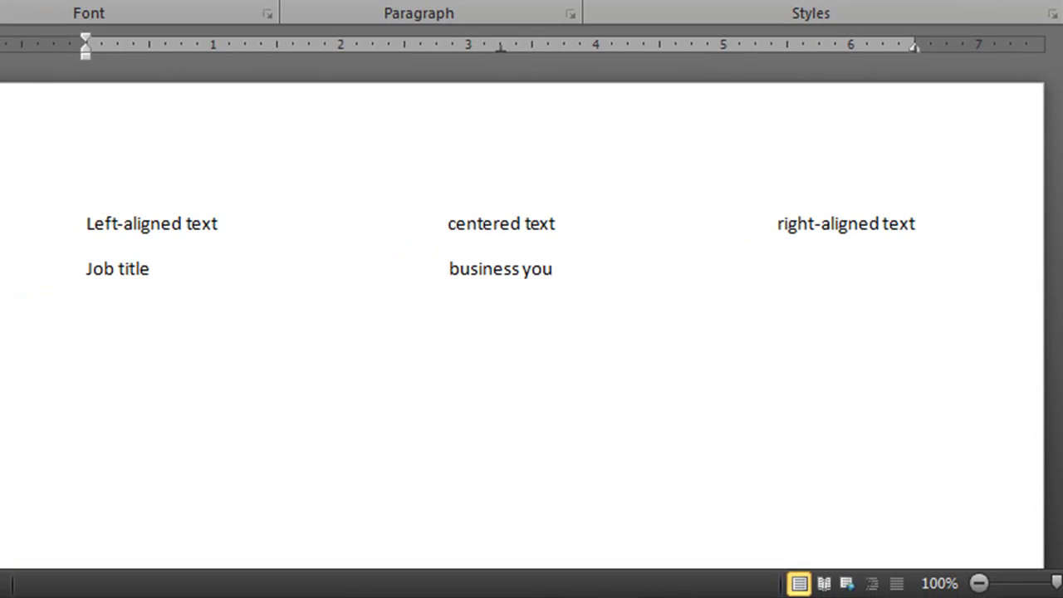
pyautogui.write(' worked for')
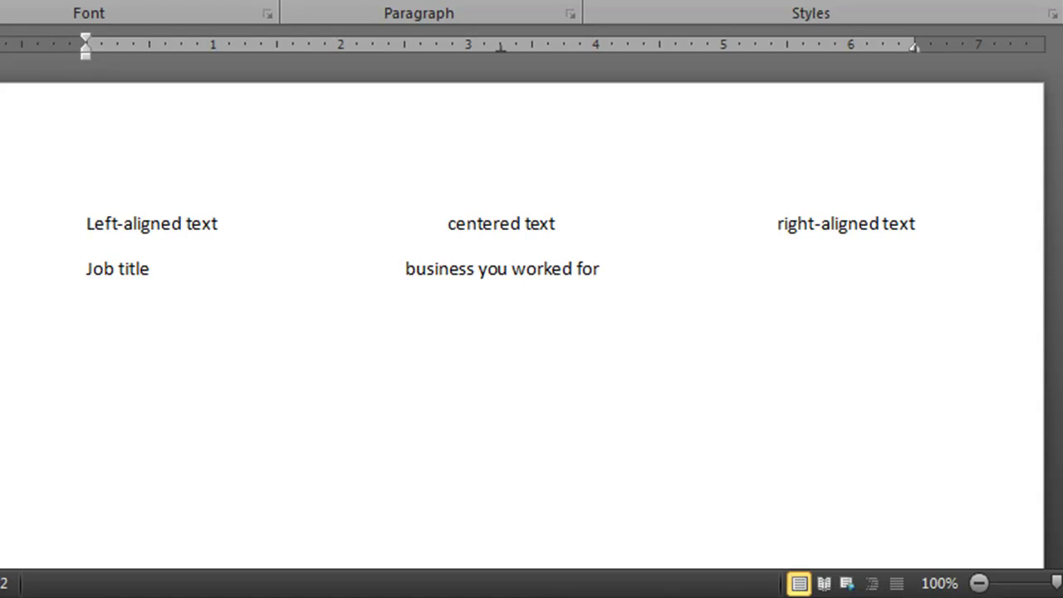
pyautogui.write('\t2003-2009')
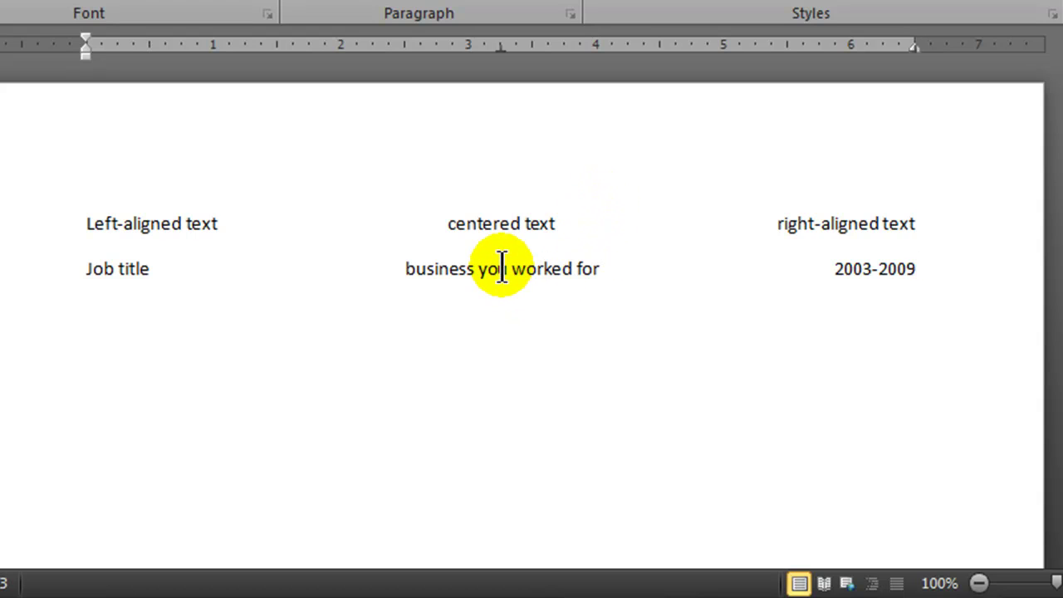
# Delete both tabbed lines and bring up the Insert Table grid.
pyautogui.moveTo(32, 217); pyautogui.dragTo(606, 268)
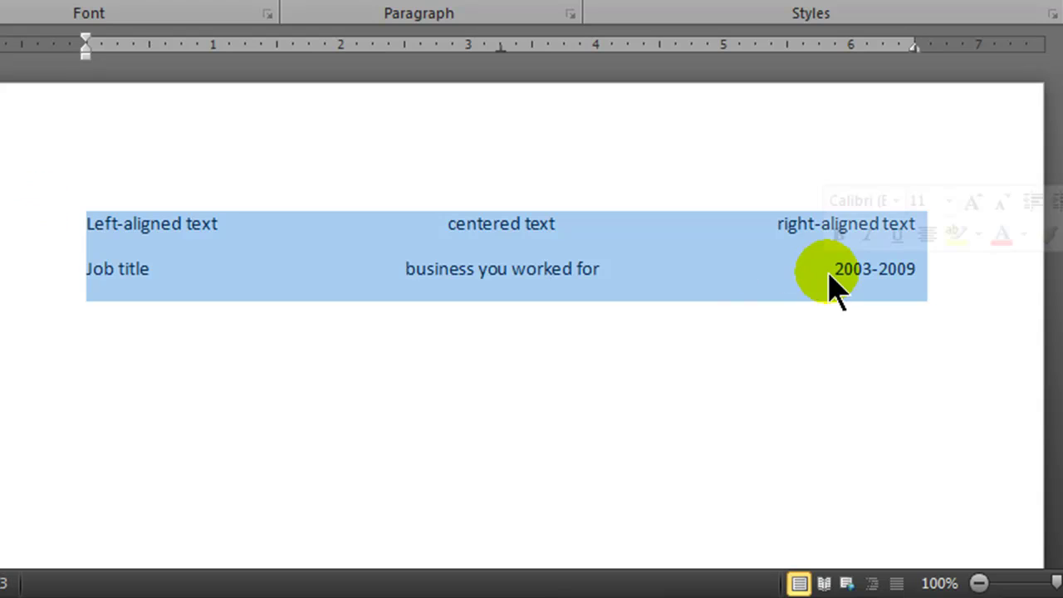
pyautogui.press('Delete')
pyautogui.hotkey('alt', 'n')
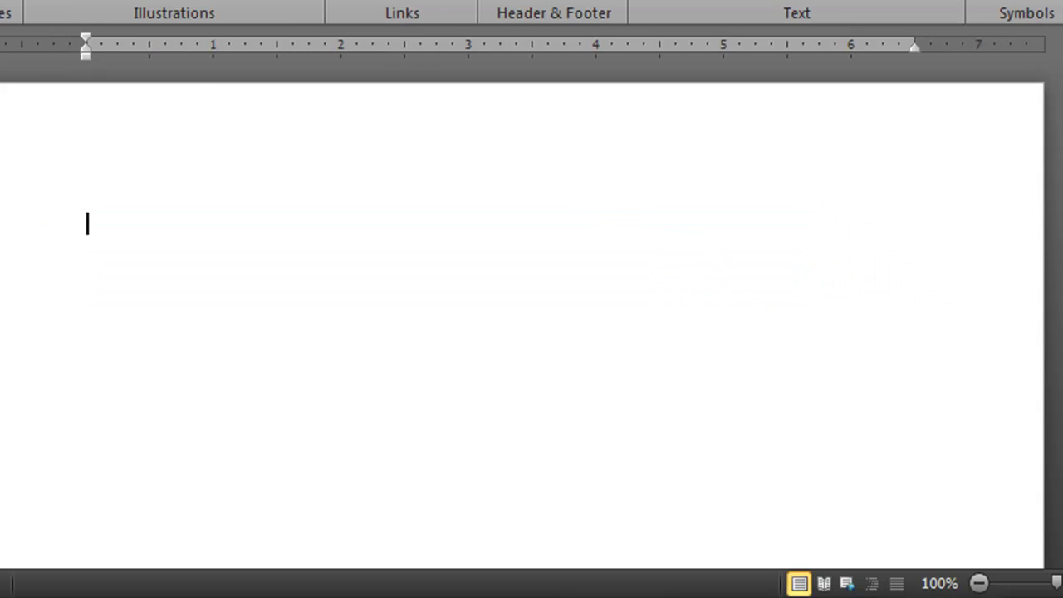
pyautogui.press('t')
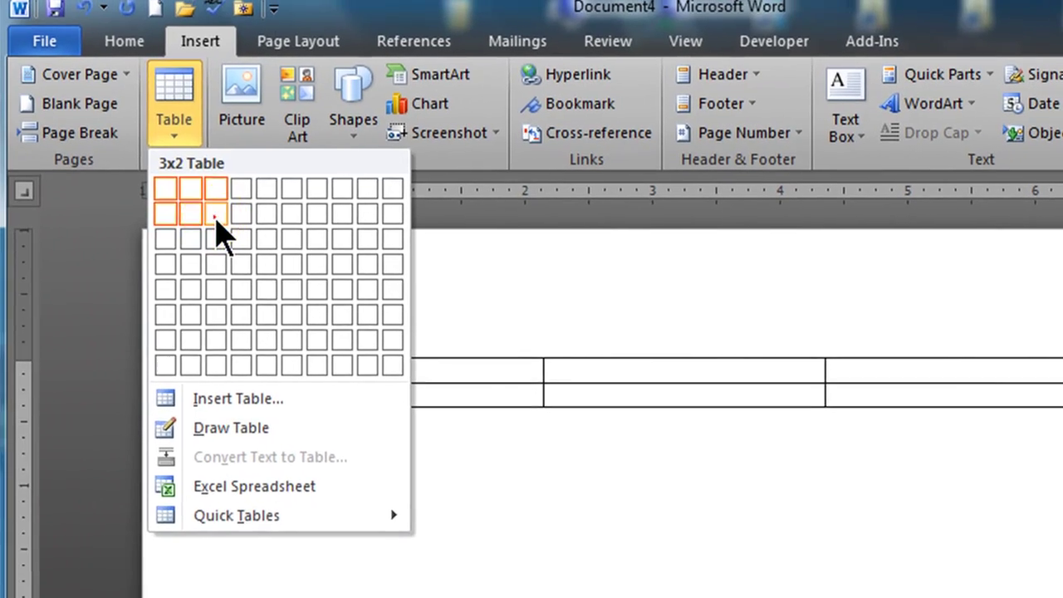
# Insert a three-column, two-row table and move between its first-column cells.
pyautogui.click(30, 70)
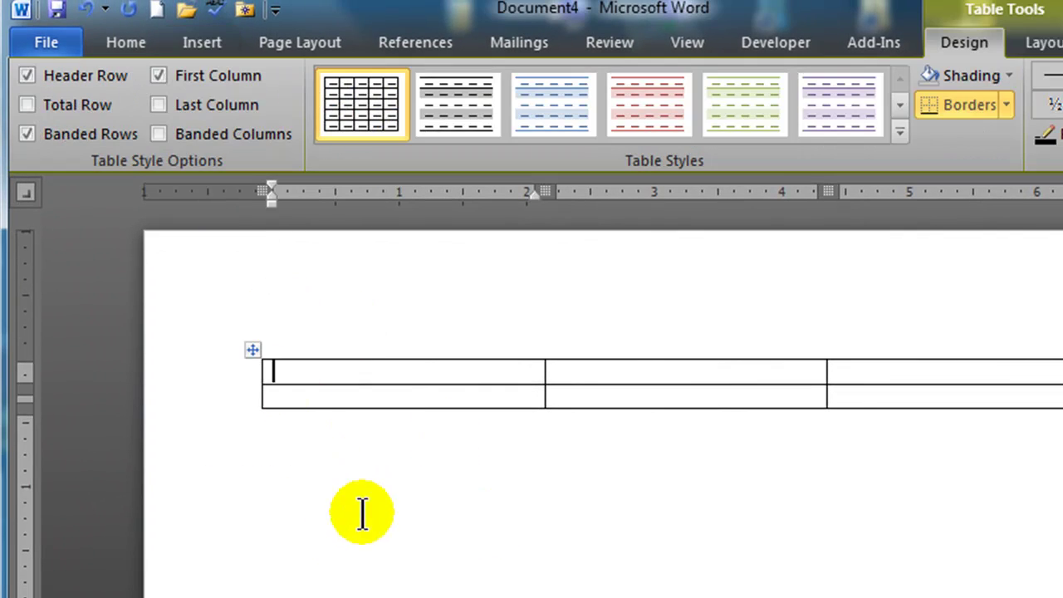
pyautogui.click(359, 389)
pyautogui.click(360, 374)
pyautogui.click(403, 399)
pyautogui.click(351, 370)
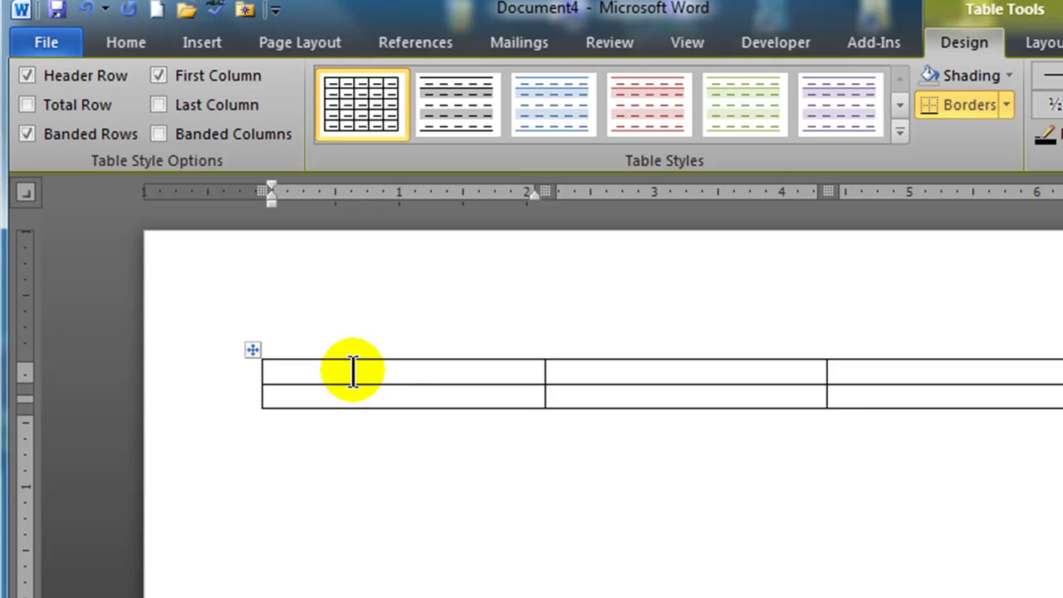
pyautogui.click(365, 397)
pyautogui.click(370, 372)
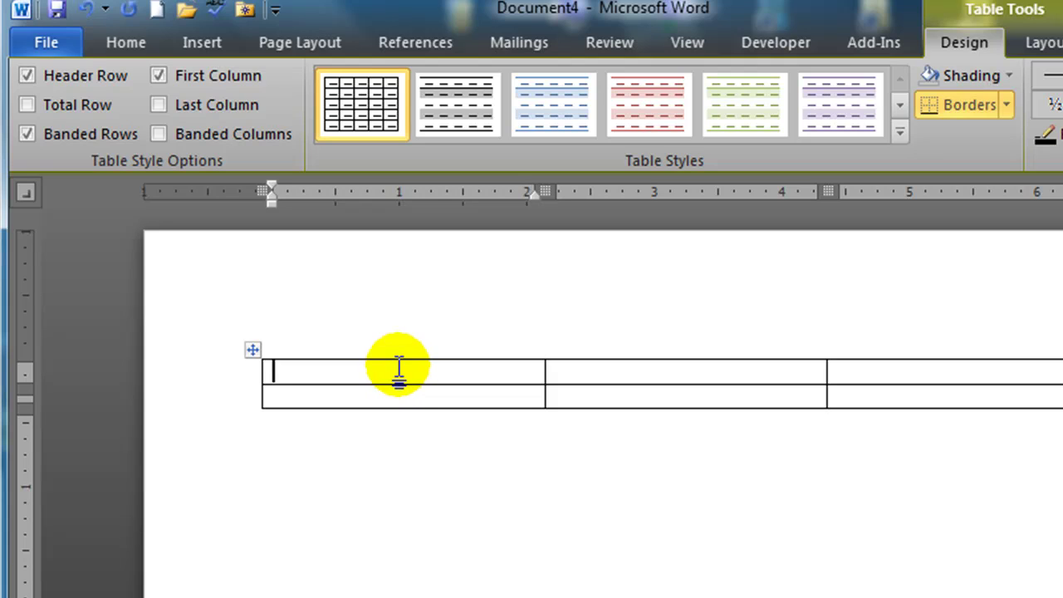
# Add a left tab stop and a centre tab stop on the ruler for the top-left cell.
pyautogui.click(26, 196)
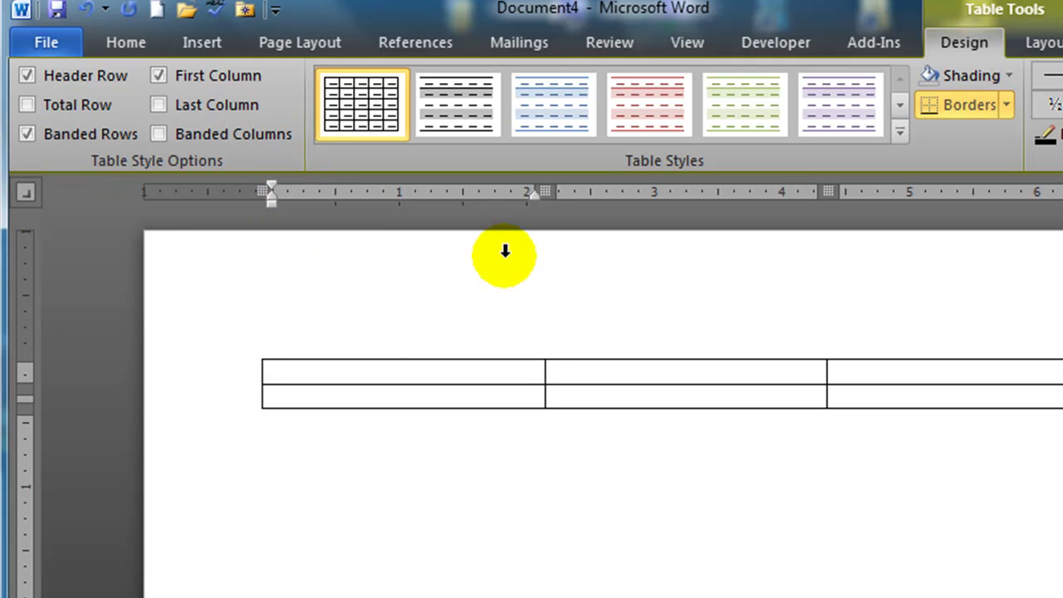
pyautogui.click(610, 370)
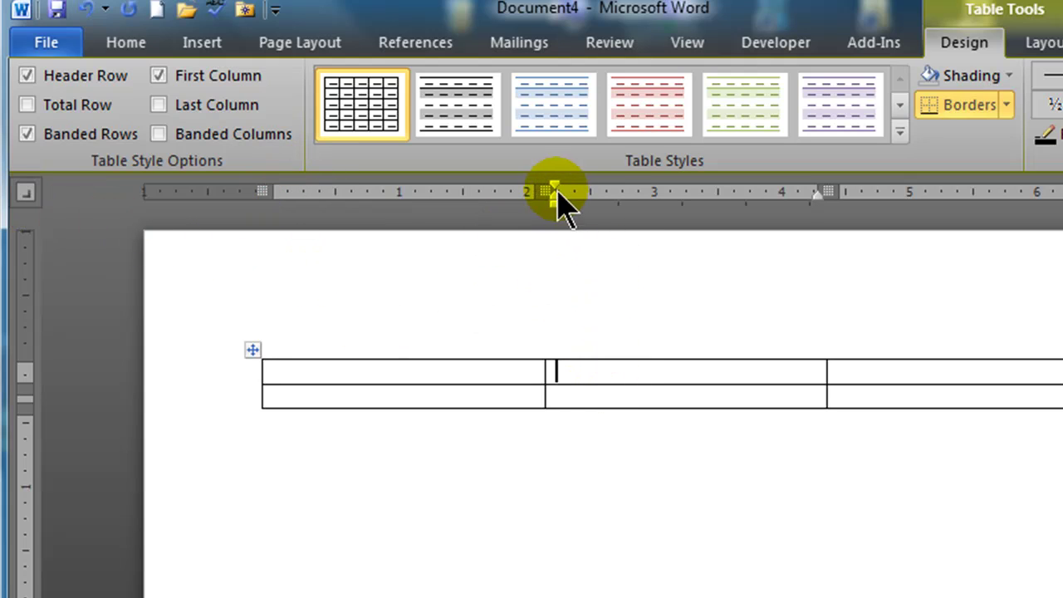
pyautogui.click(621, 391)
pyautogui.click(608, 371)
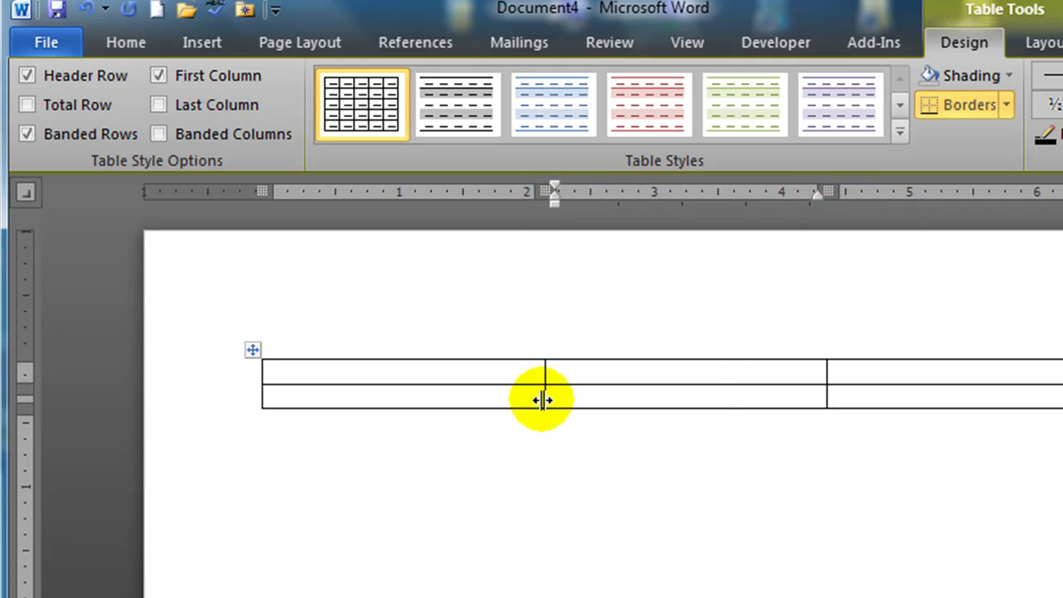
pyautogui.click(398, 370)
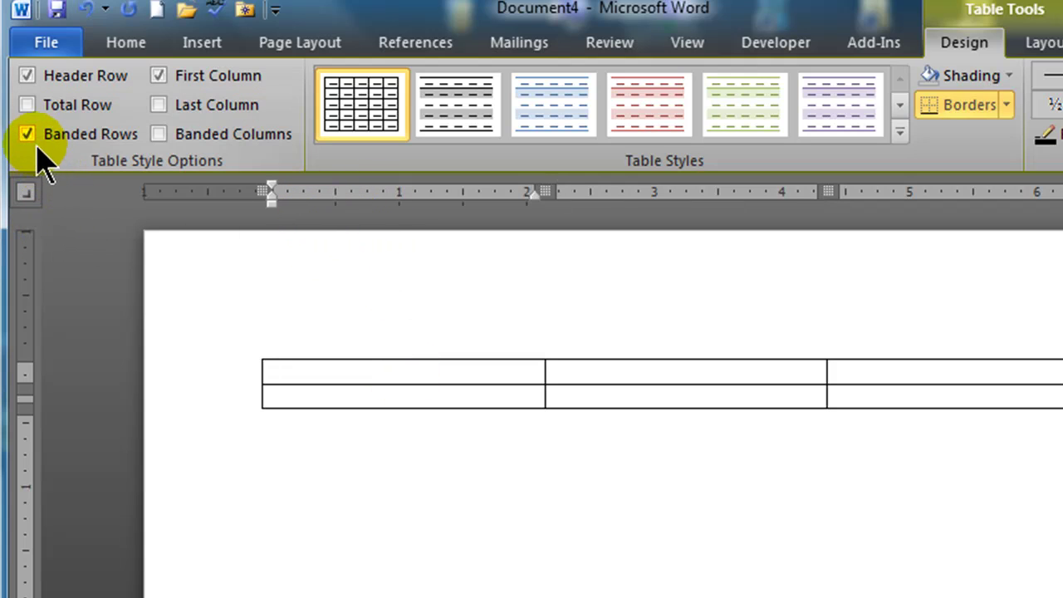
pyautogui.click(23, 196)
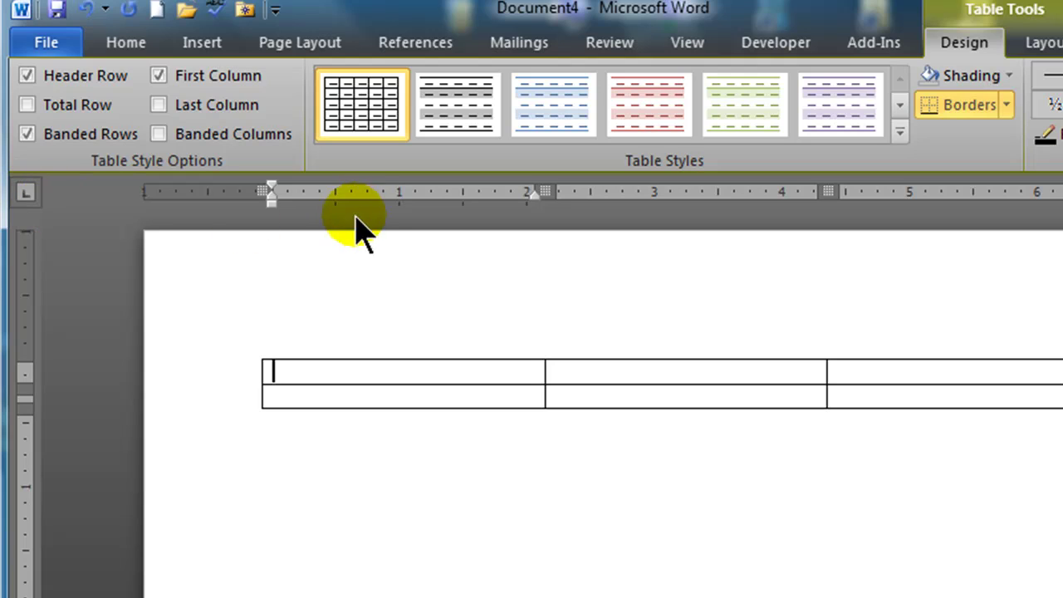
pyautogui.click(336, 192)
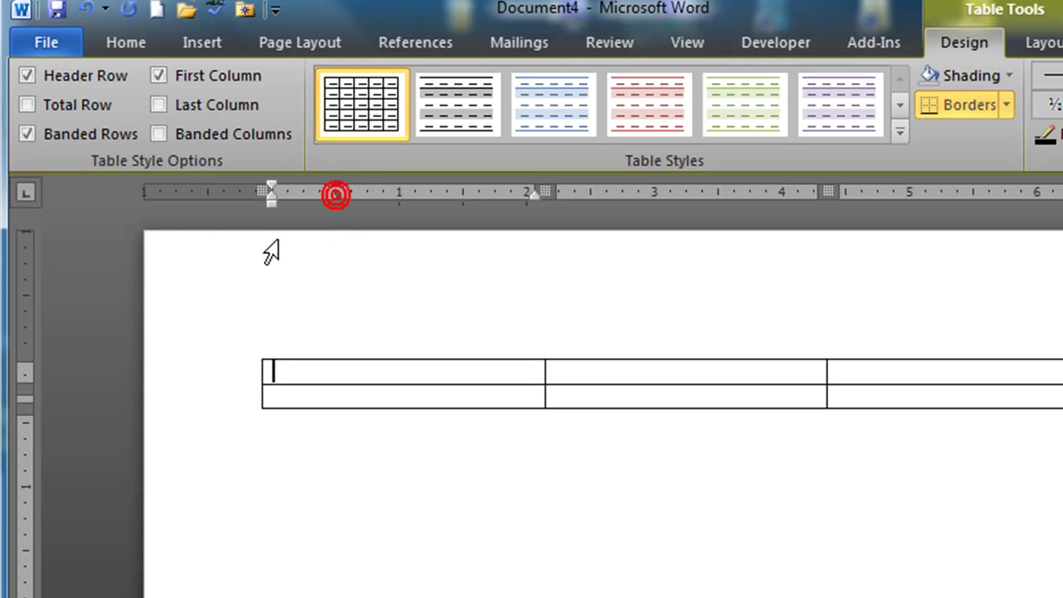
pyautogui.click(25, 192)
pyautogui.click(464, 194)
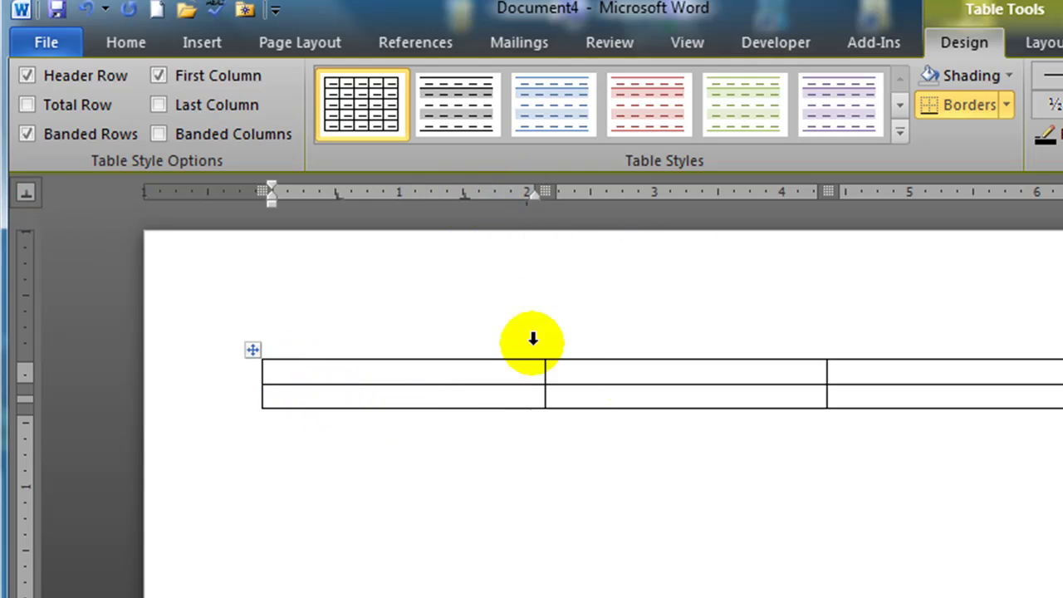
# Step through the table cells back to the top-left cell's start, then open the Info page.
pyautogui.click(701, 378)
pyautogui.click(470, 396)
pyautogui.click(362, 367)
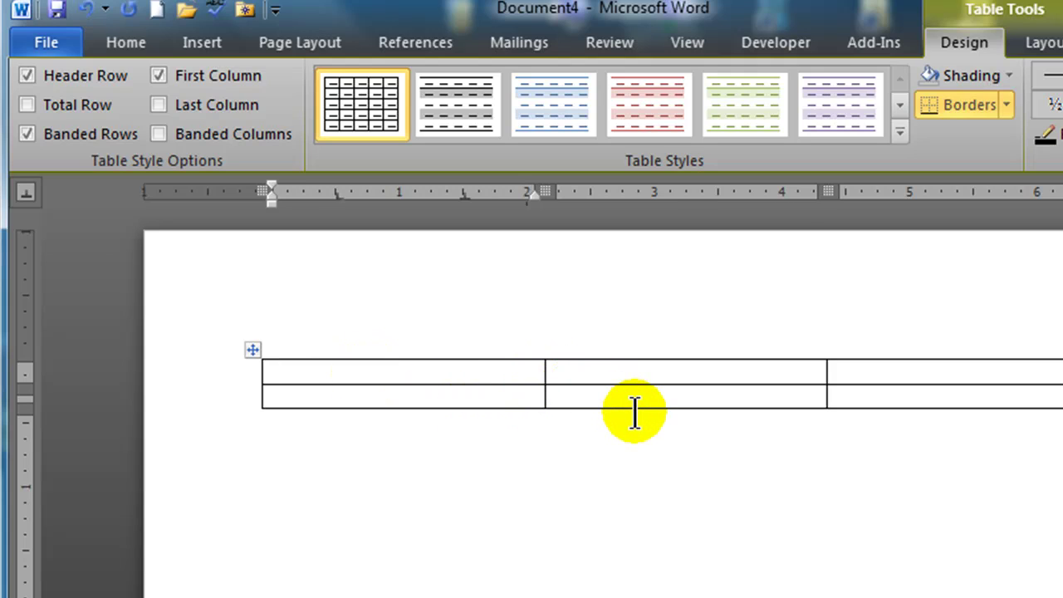
pyautogui.press('Tab')
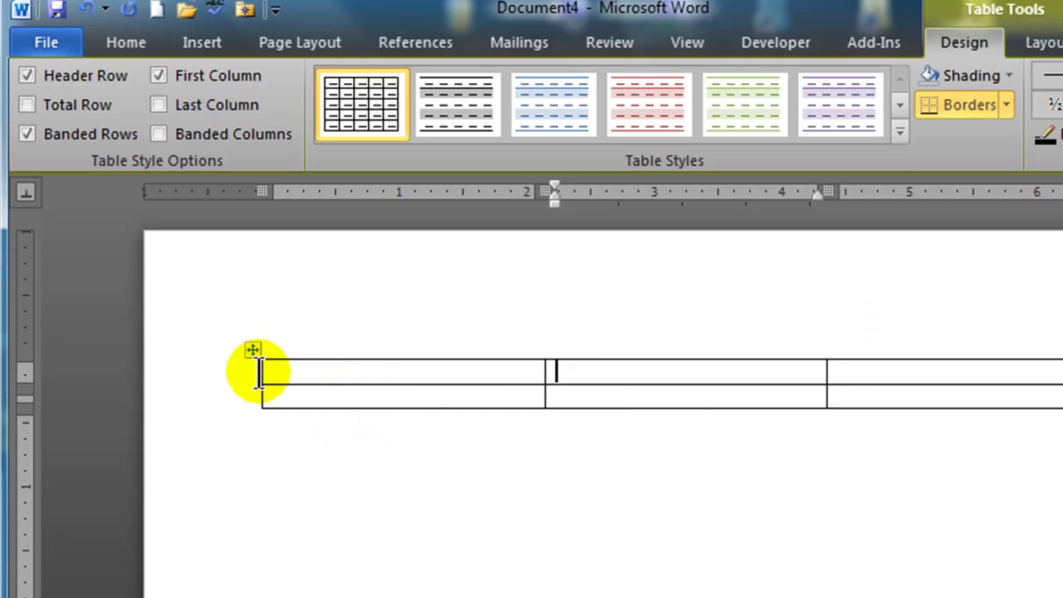
pyautogui.click(301, 369)
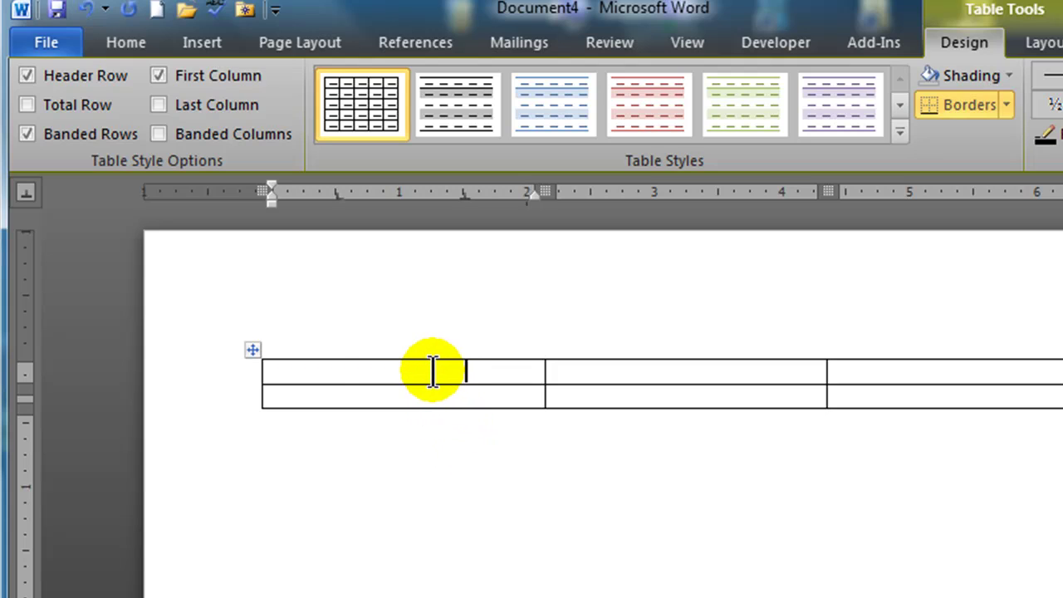
pyautogui.click(323, 373)
pyautogui.click(323, 374)
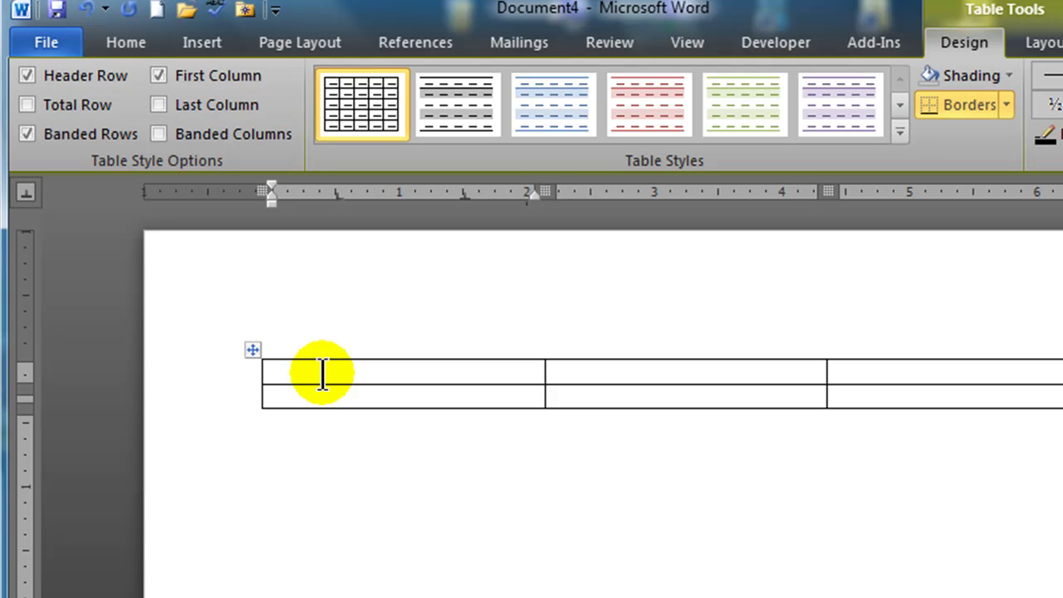
pyautogui.click(301, 379)
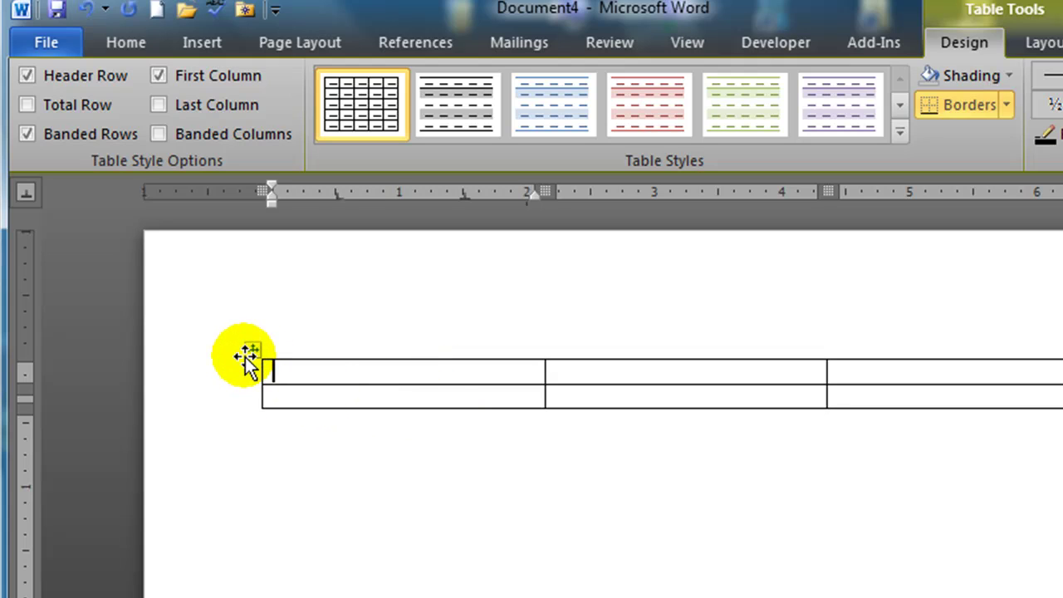
pyautogui.click(57, 45)
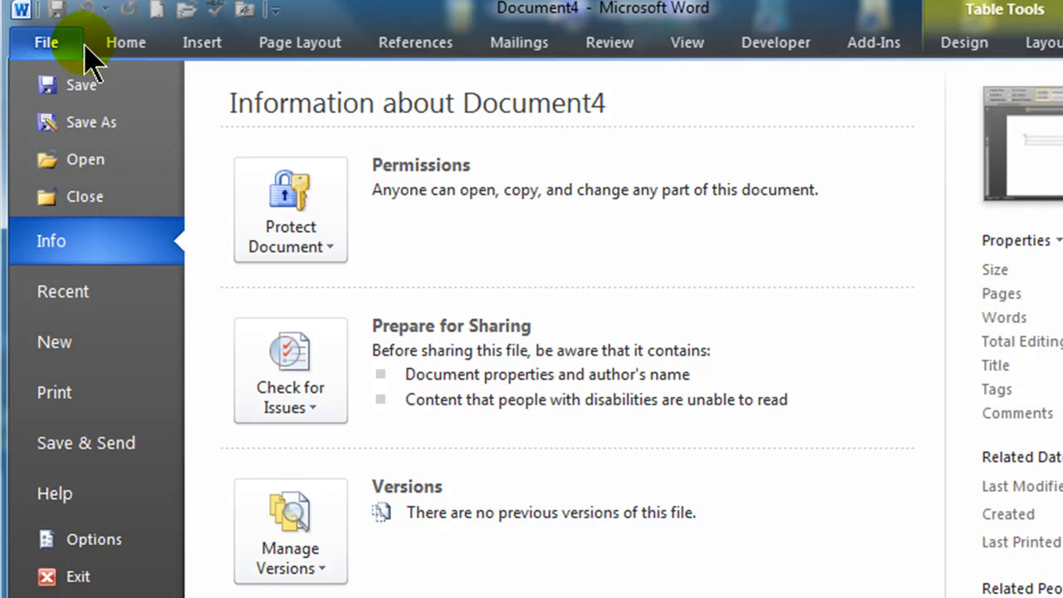
# Create a new document from Resumes and CVs > Basic resumes > Chronological resume (Traditional design).
pyautogui.click(62, 348)
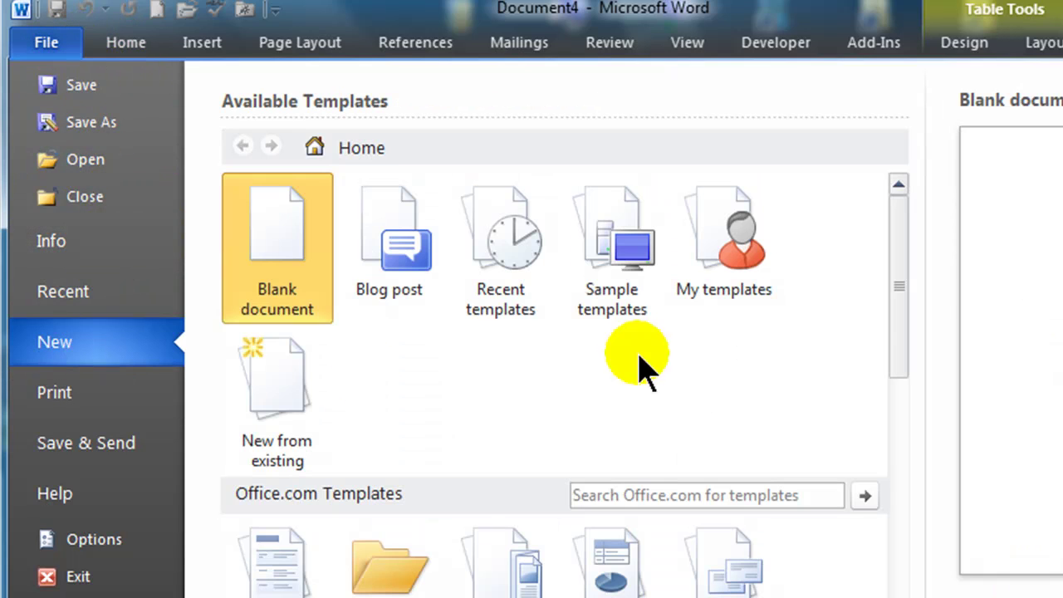
pyautogui.moveTo(895, 244); pyautogui.dragTo(867, 591)
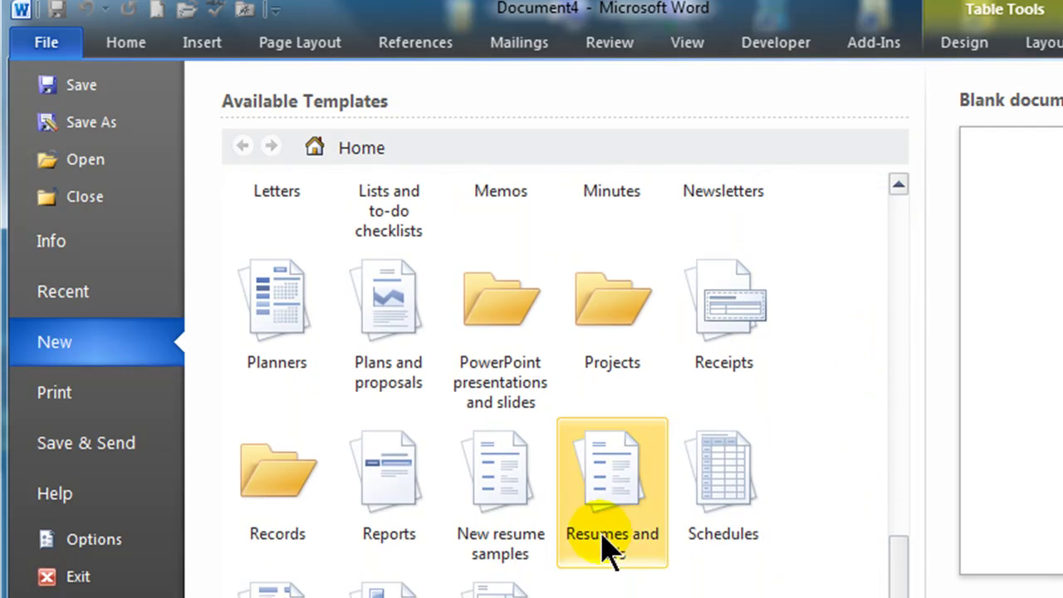
pyautogui.click(611, 495)
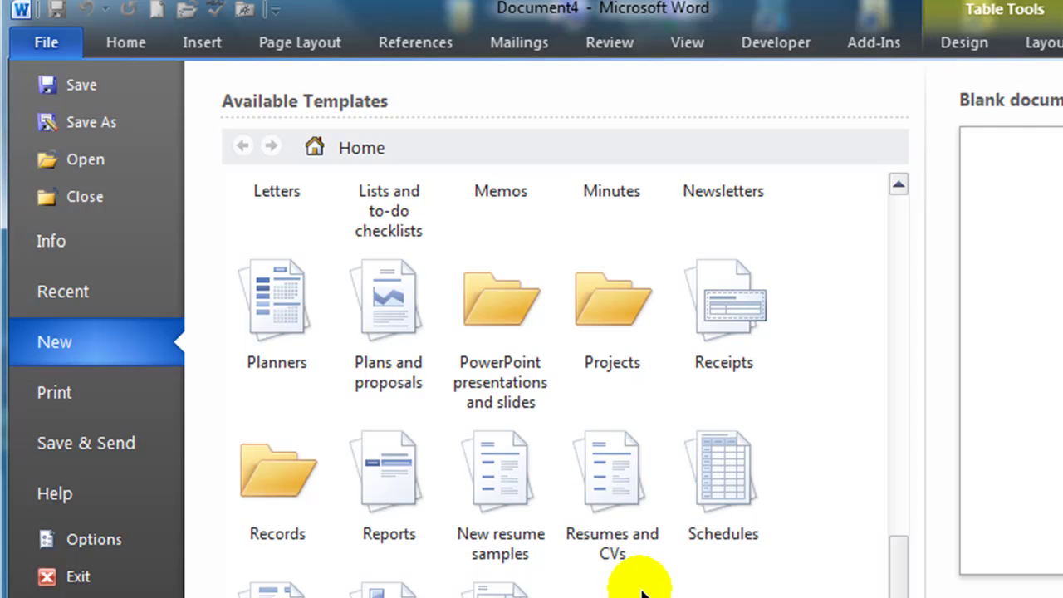
pyautogui.click(624, 497)
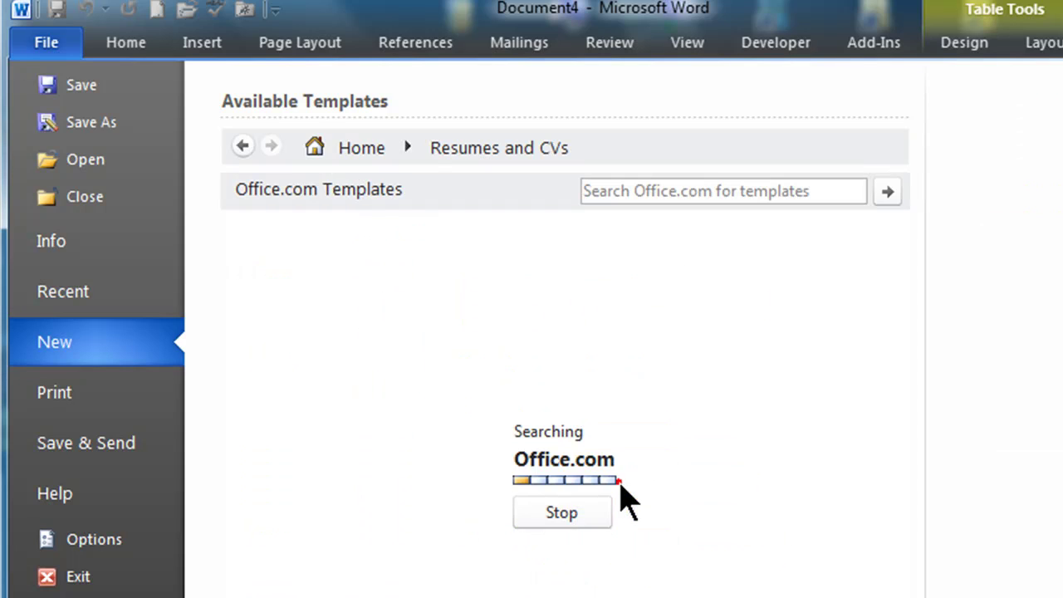
pyautogui.click(282, 292)
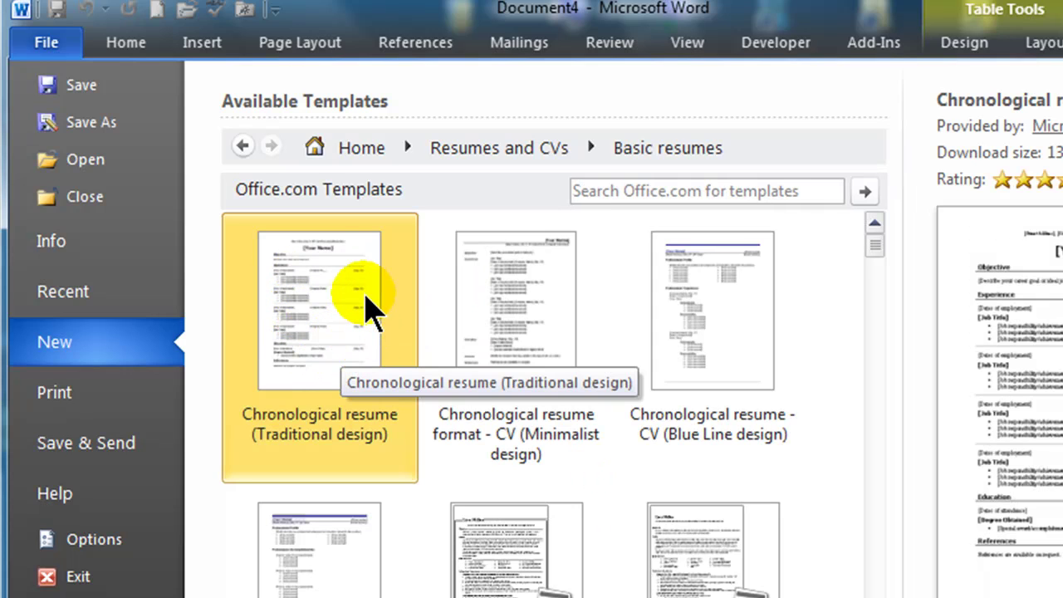
pyautogui.doubleClick(340, 311)
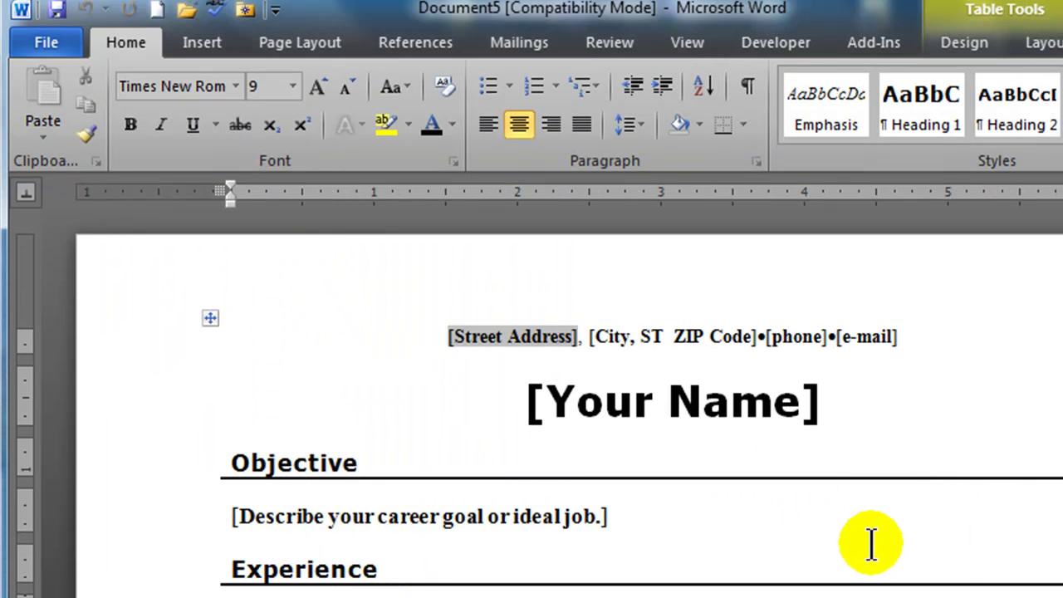
pyautogui.rightClick(126, 46)
pyautogui.click(220, 140)
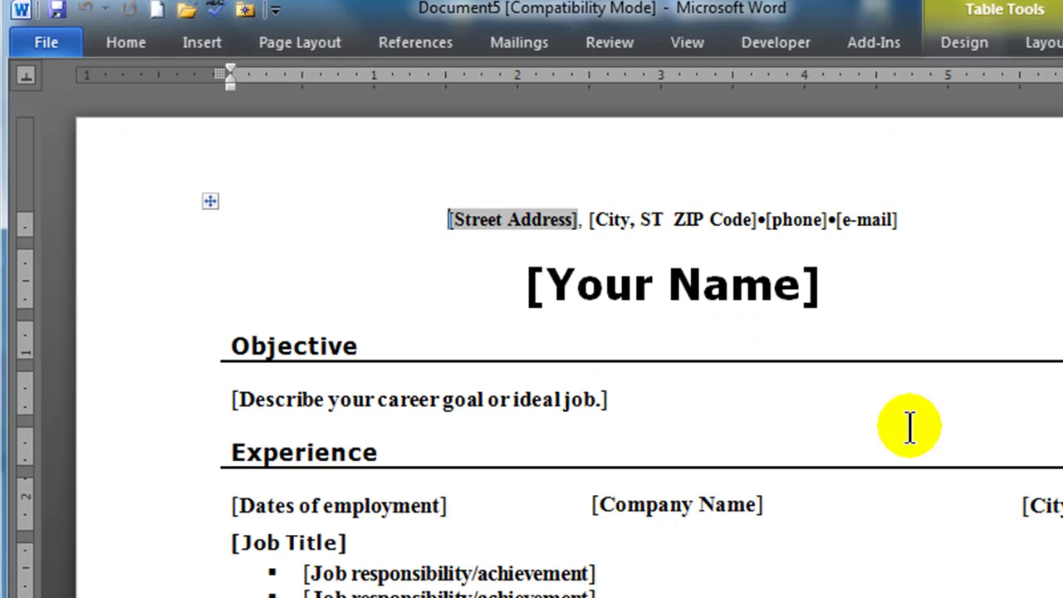
pyautogui.scroll(-15, 540, 344)
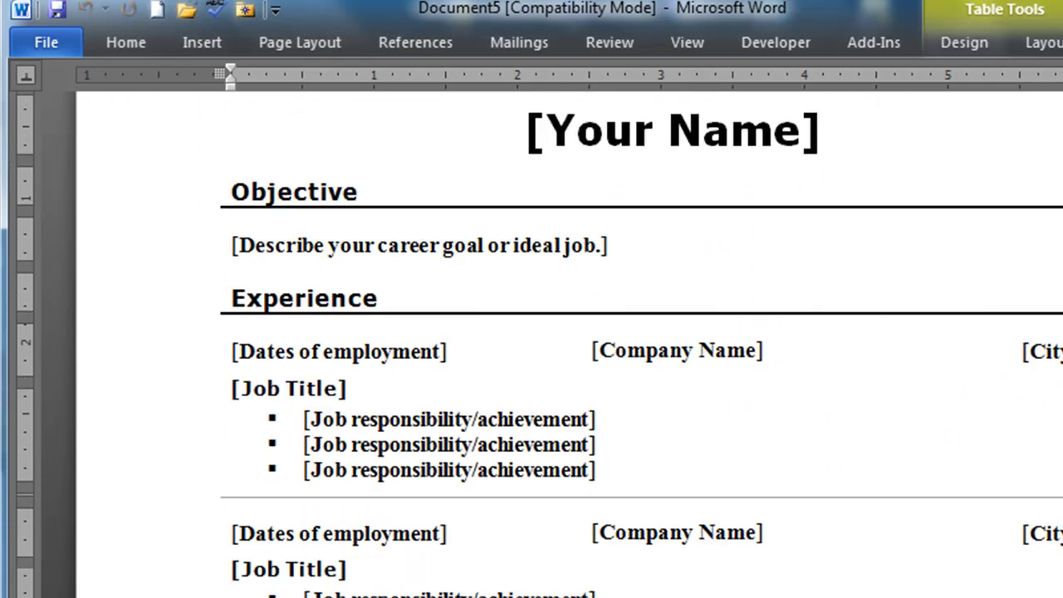
pyautogui.scroll(15, 539, 344)
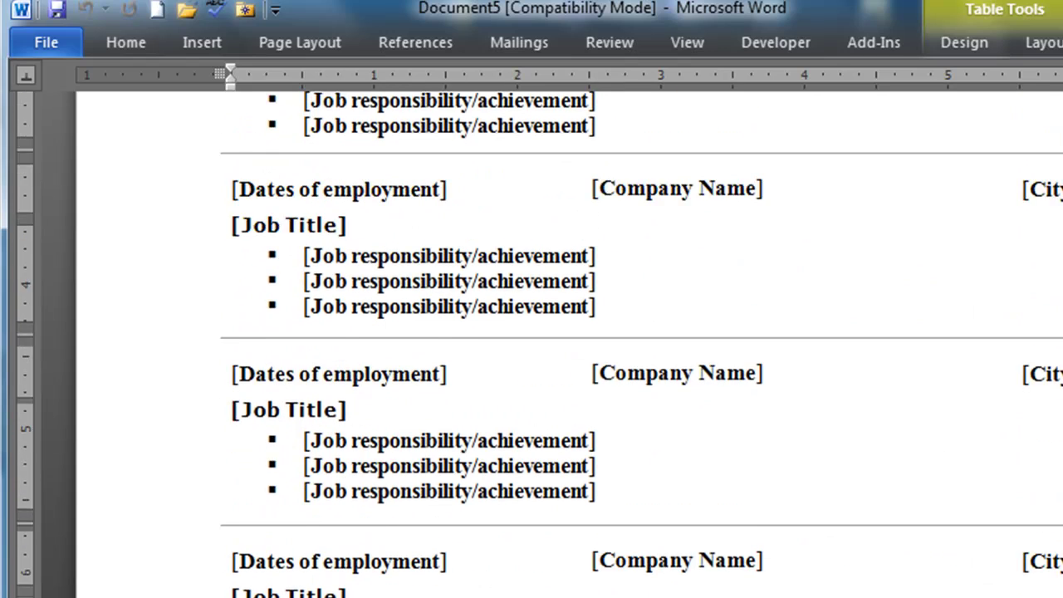
pyautogui.scroll(-2, 540, 344)
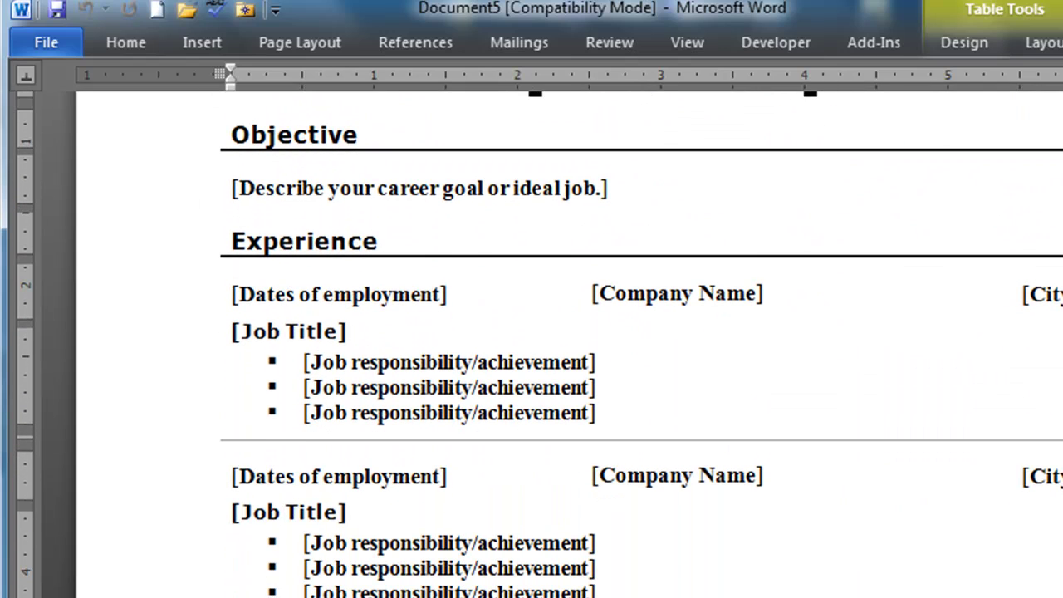
pyautogui.scroll(5, 540, 343)
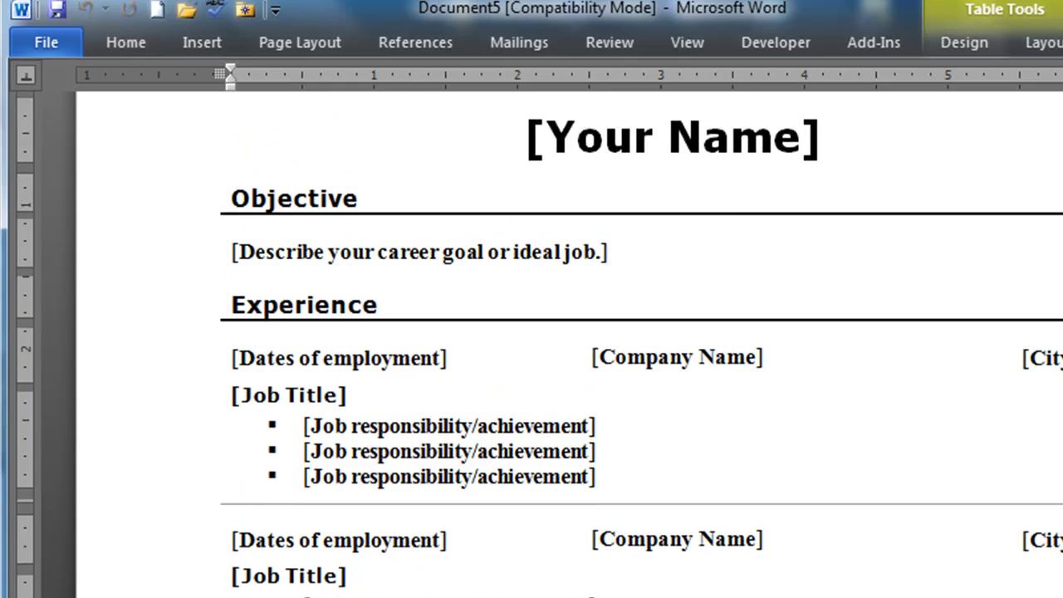
pyautogui.scroll(-3, 540, 344)
pyautogui.scroll(3, 540, 344)
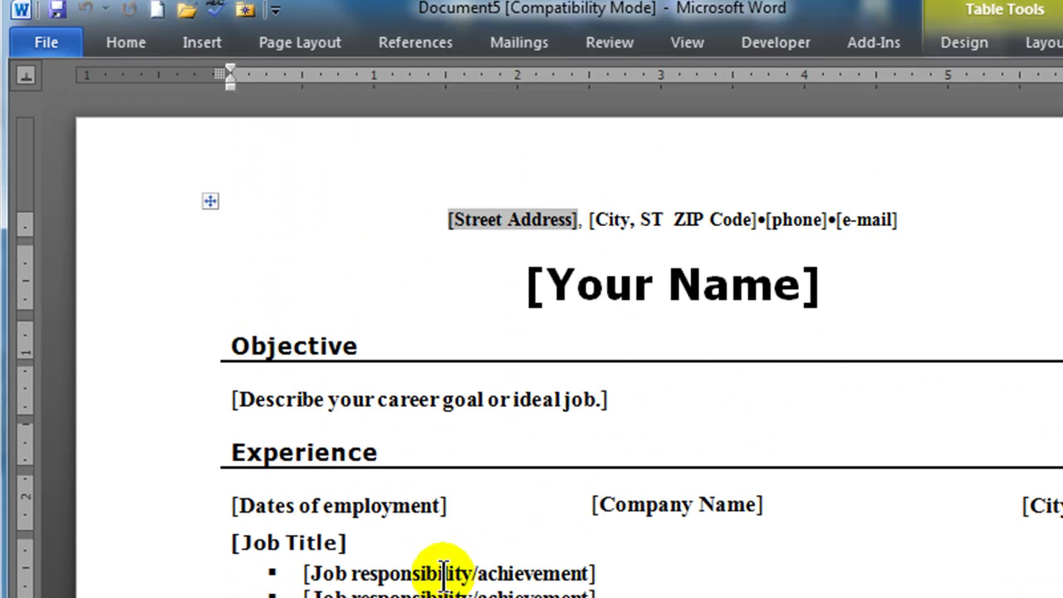
pyautogui.click(450, 573)
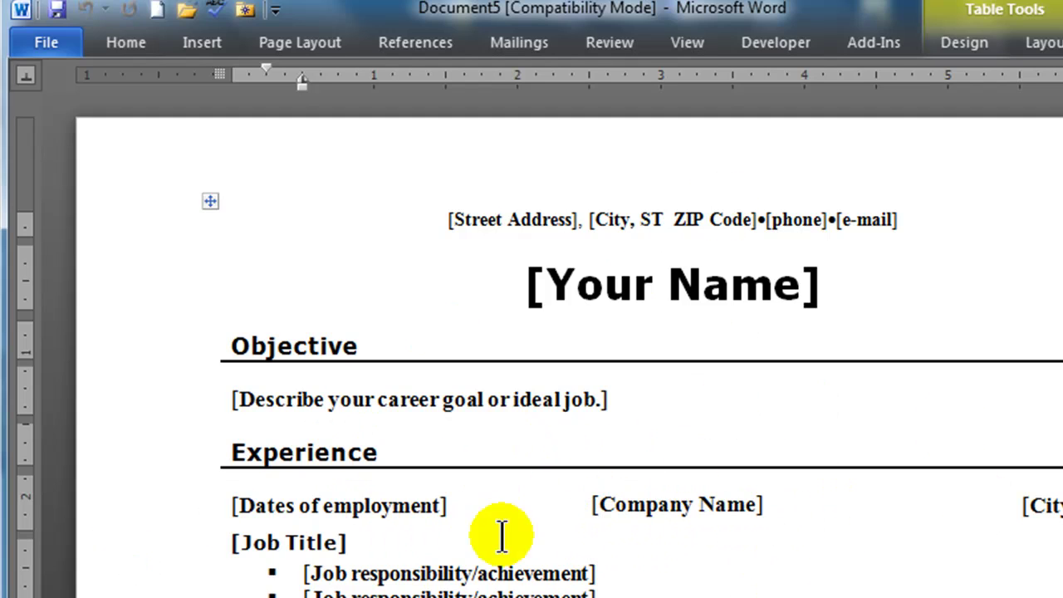
# Apply All Borders to the whole resume table so every cell is outlined.
pyautogui.click(210, 201)
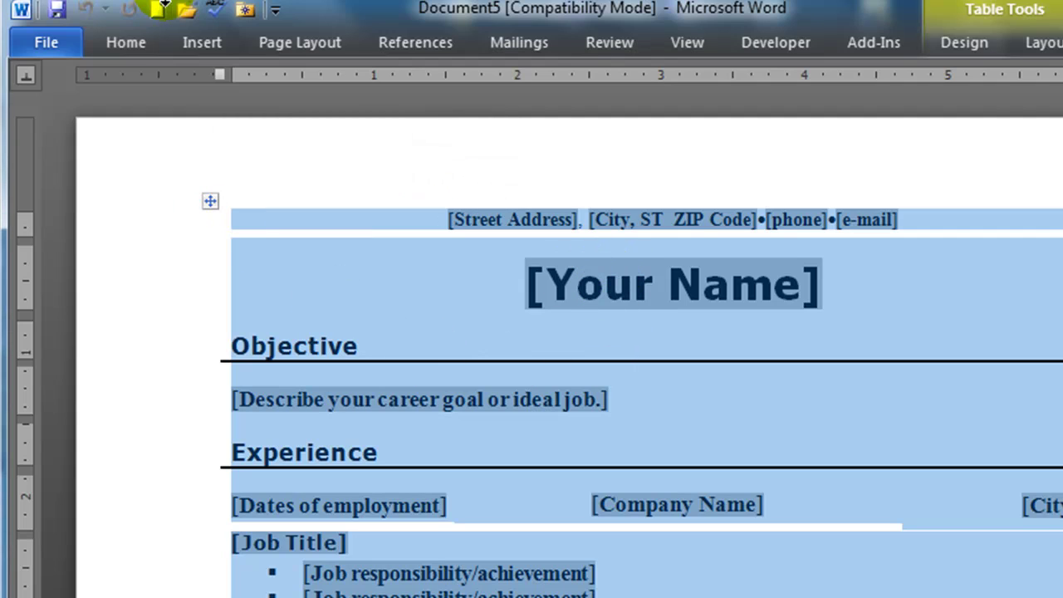
pyautogui.click(139, 42)
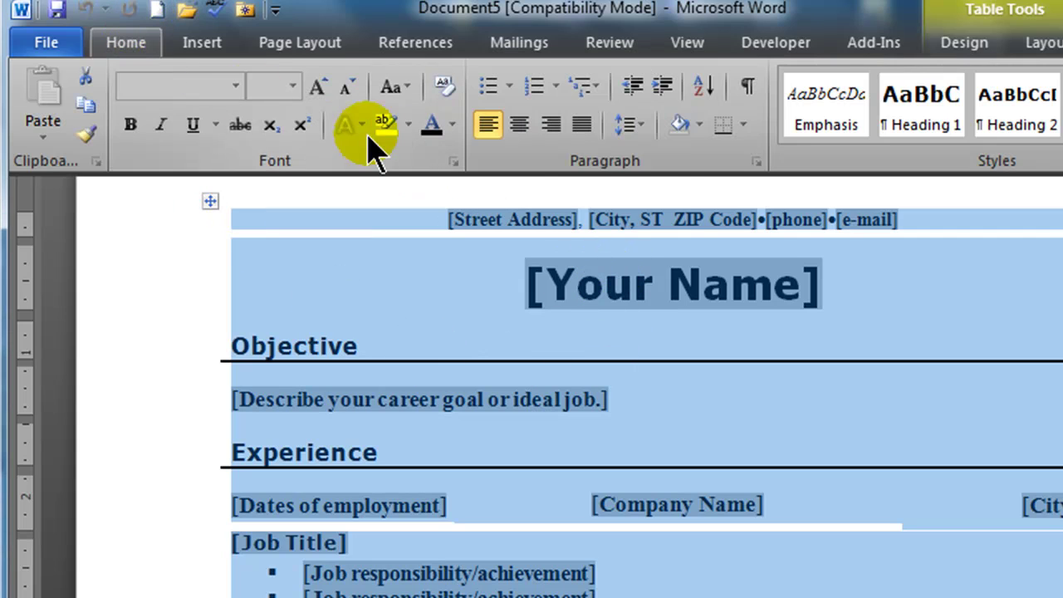
pyautogui.click(743, 126)
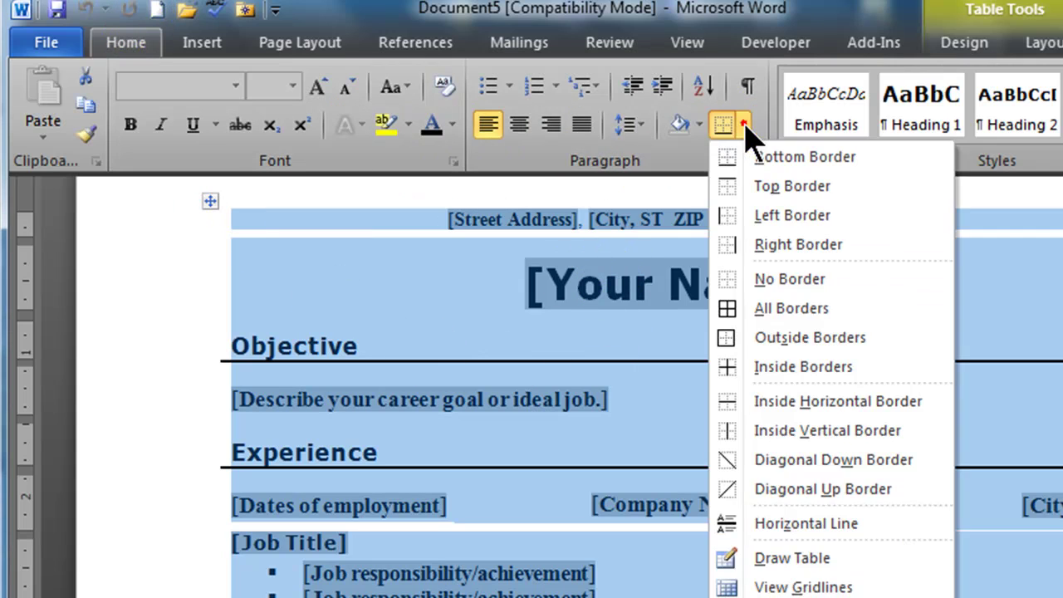
pyautogui.click(784, 307)
pyautogui.click(802, 453)
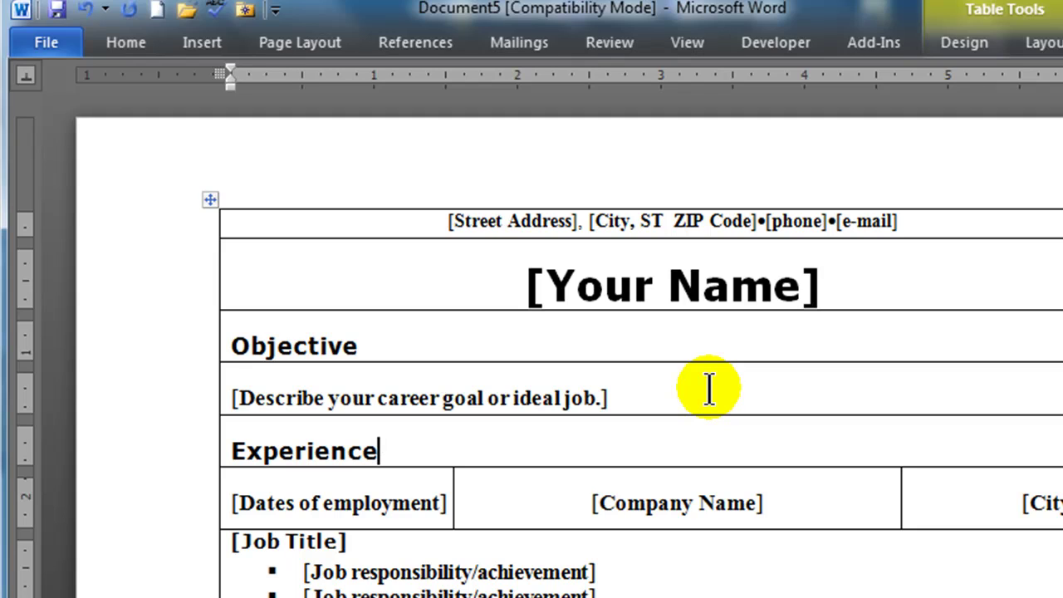
pyautogui.scroll(-5, 655, 491)
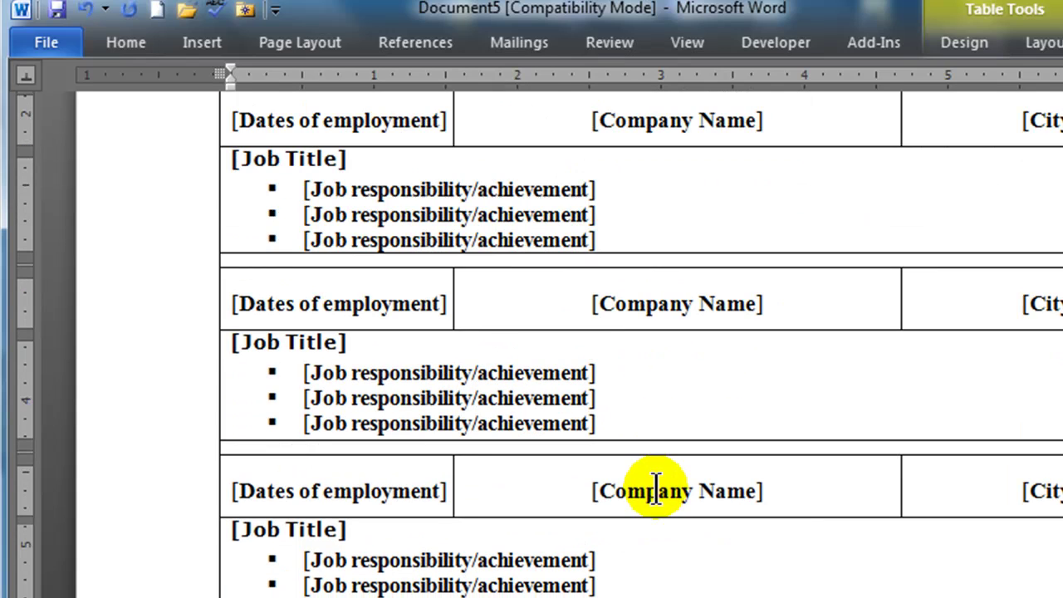
pyautogui.scroll(-4, 654, 482)
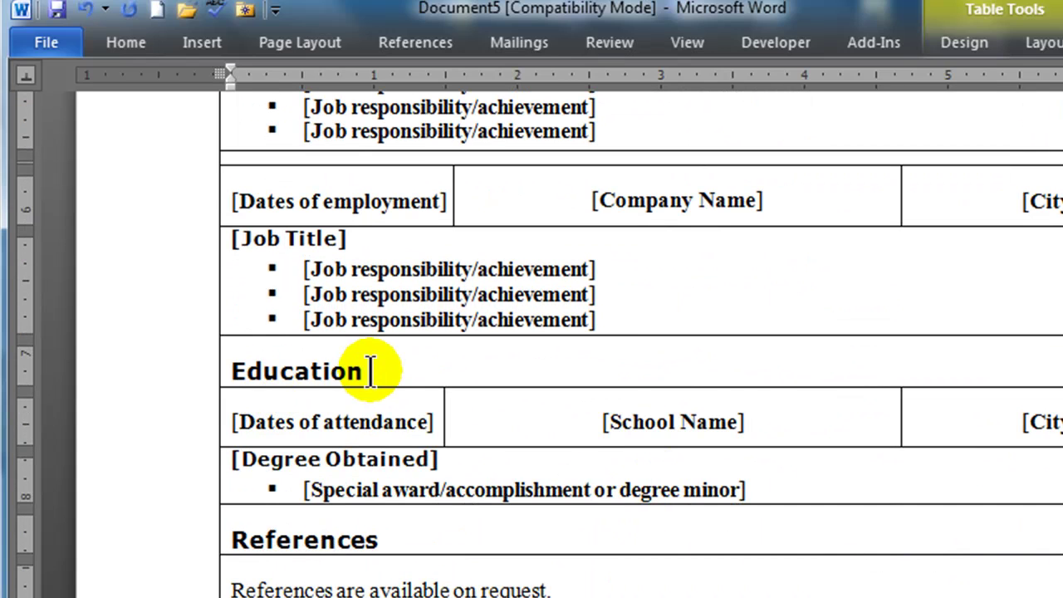
pyautogui.rightClick(200, 380)
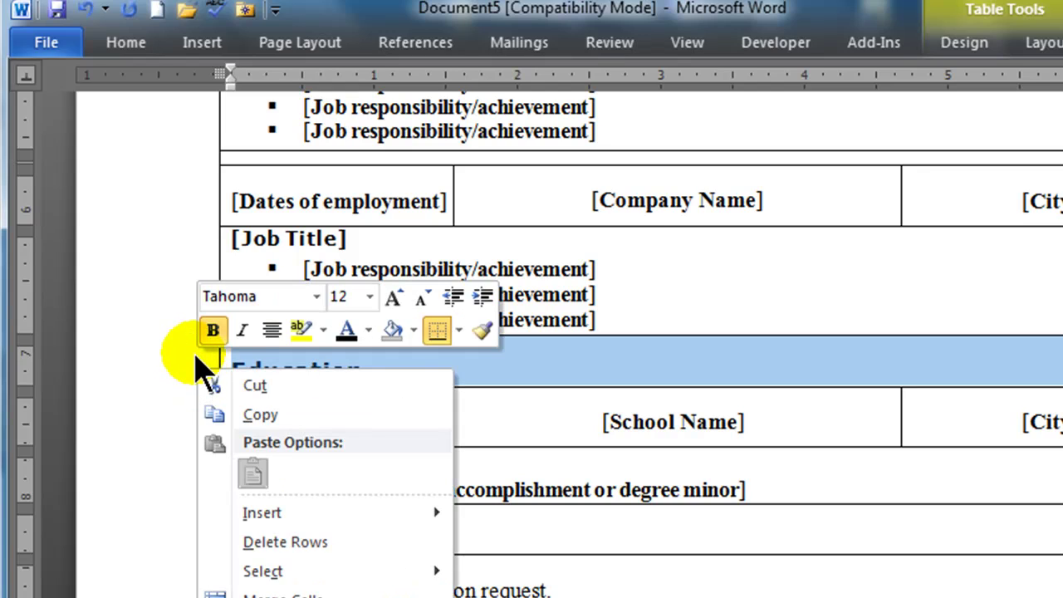
pyautogui.moveTo(249, 521)
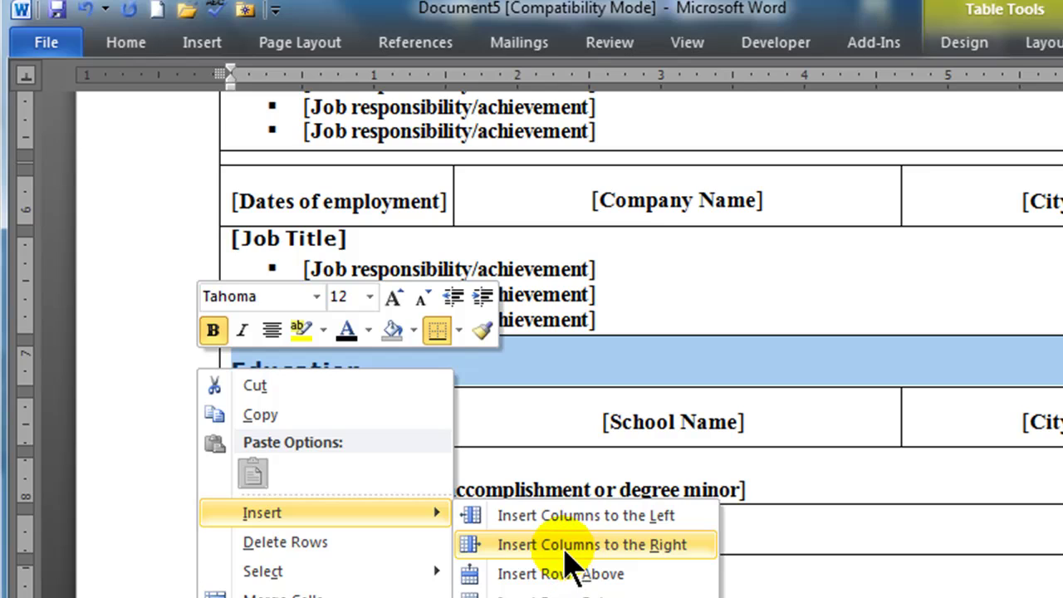
pyautogui.click(736, 407)
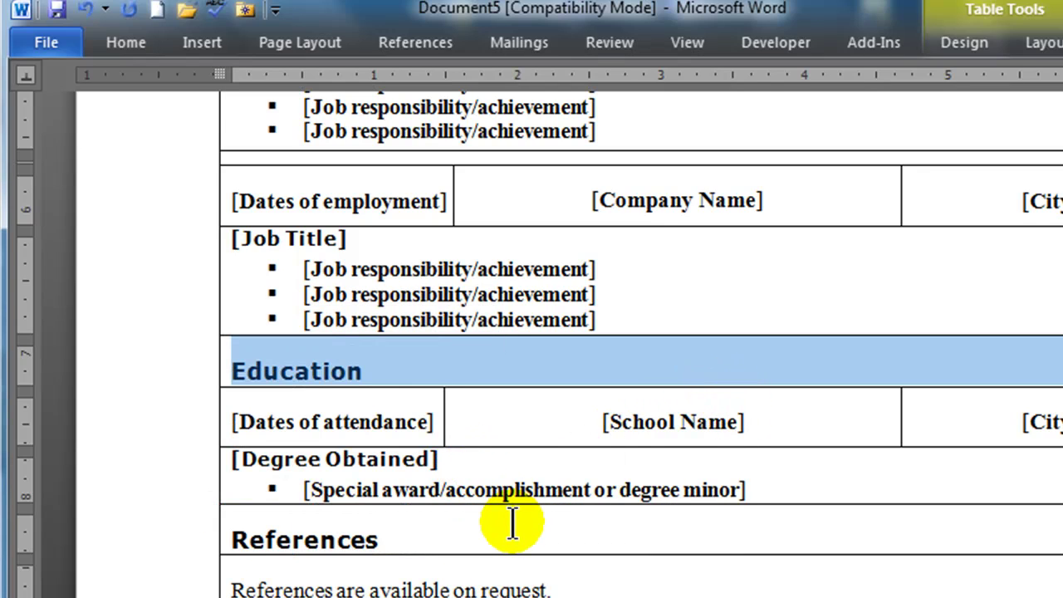
pyautogui.scroll(10, 510, 519)
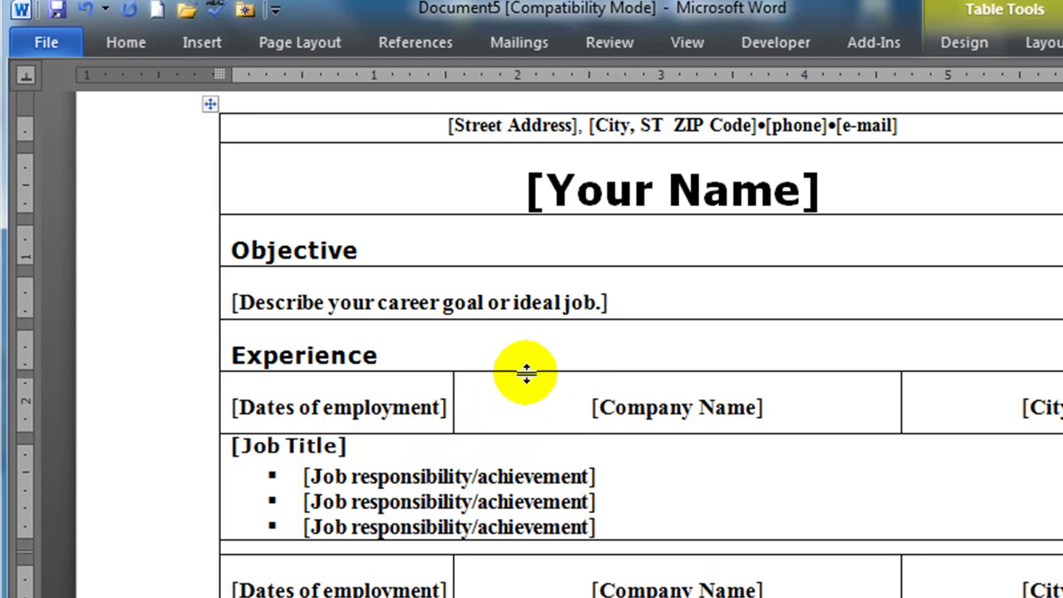
pyautogui.click(372, 249)
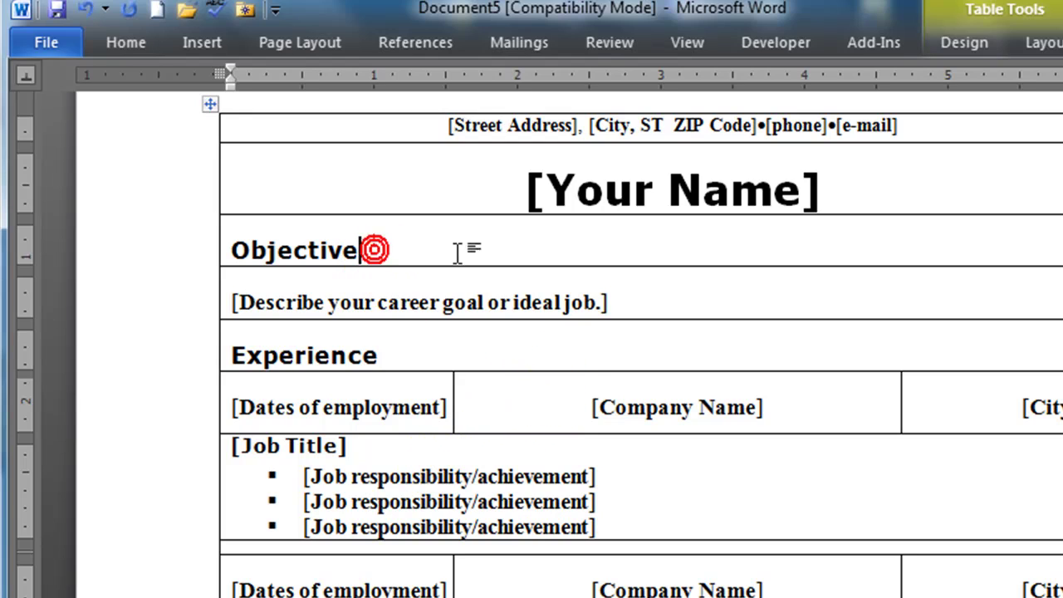
pyautogui.click(408, 410)
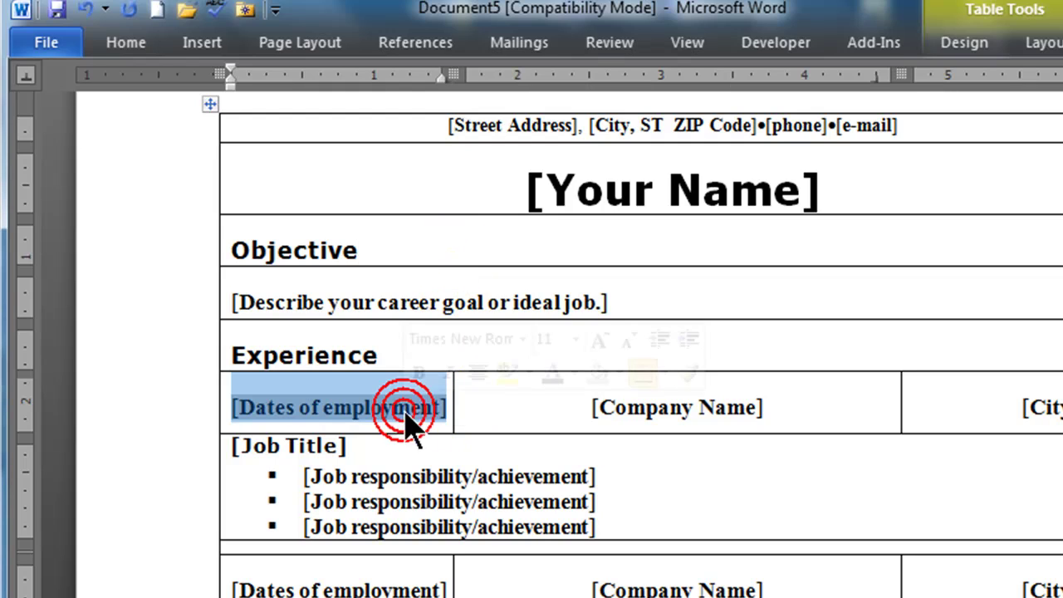
pyautogui.click(555, 414)
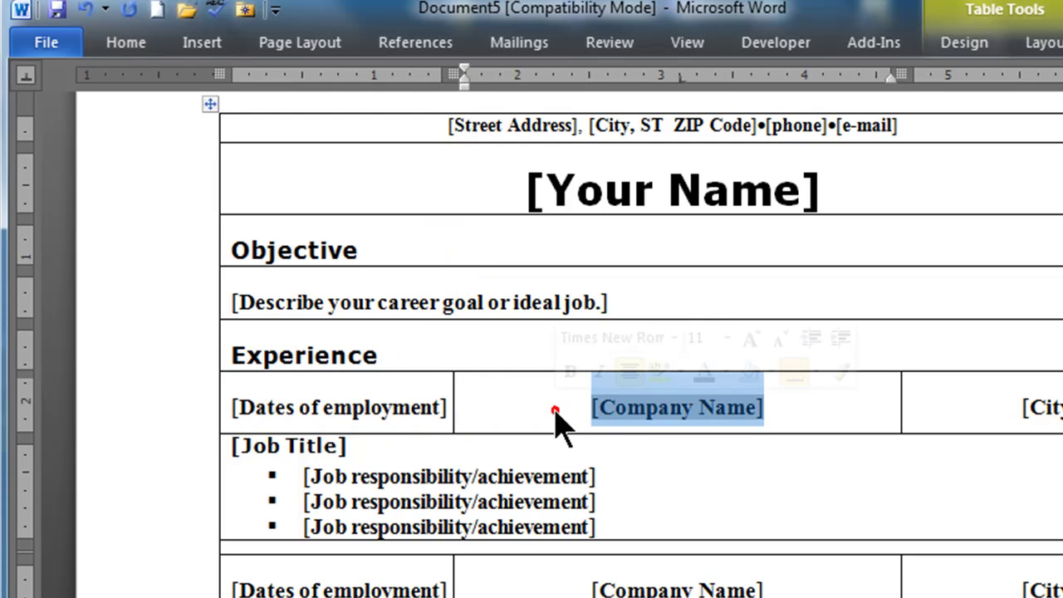
pyautogui.click(311, 417)
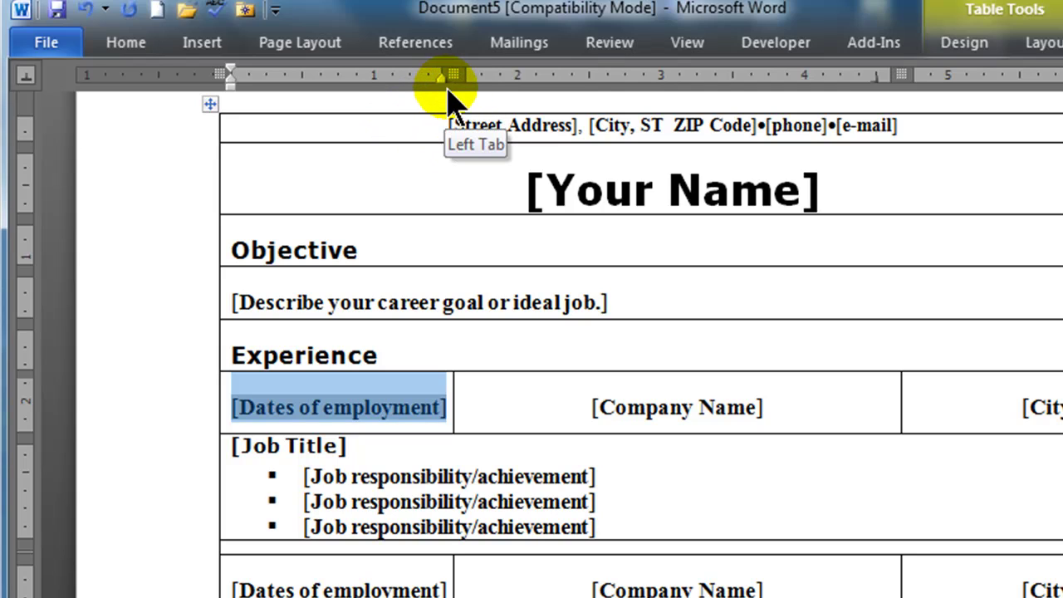
pyautogui.click(615, 409)
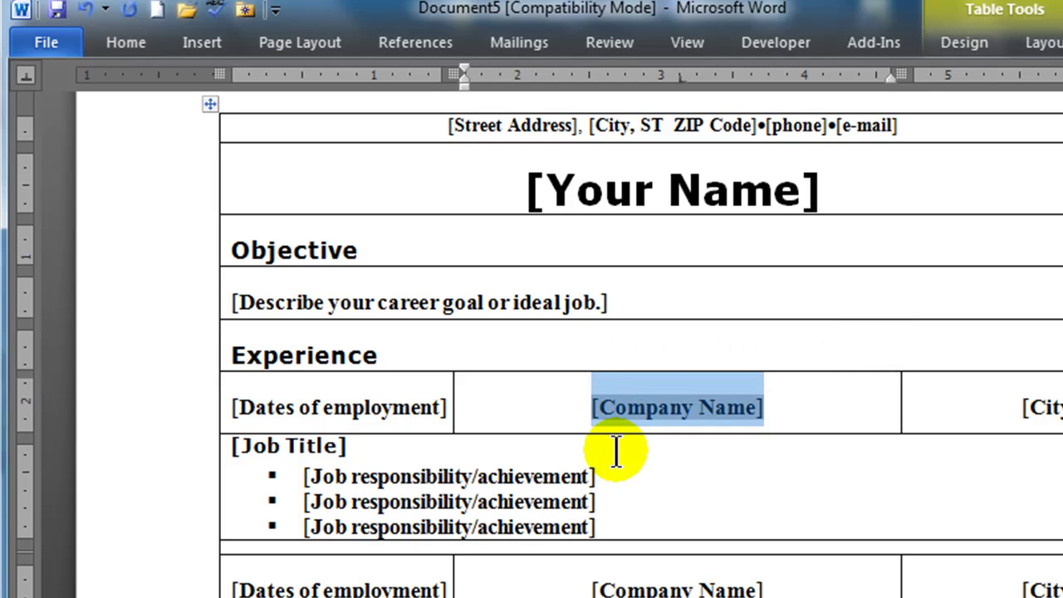
pyautogui.click(787, 410)
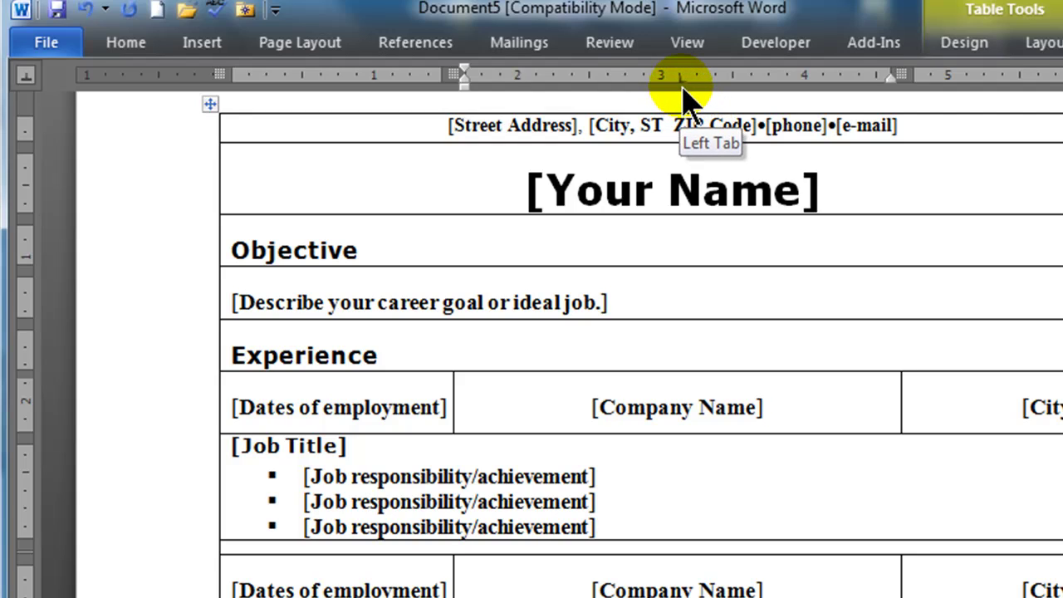
pyautogui.click(669, 407)
# Replace [Company Name] with 'Some Text' and remove that cell's 3-inch left tab stop.
pyautogui.write('Some Text')
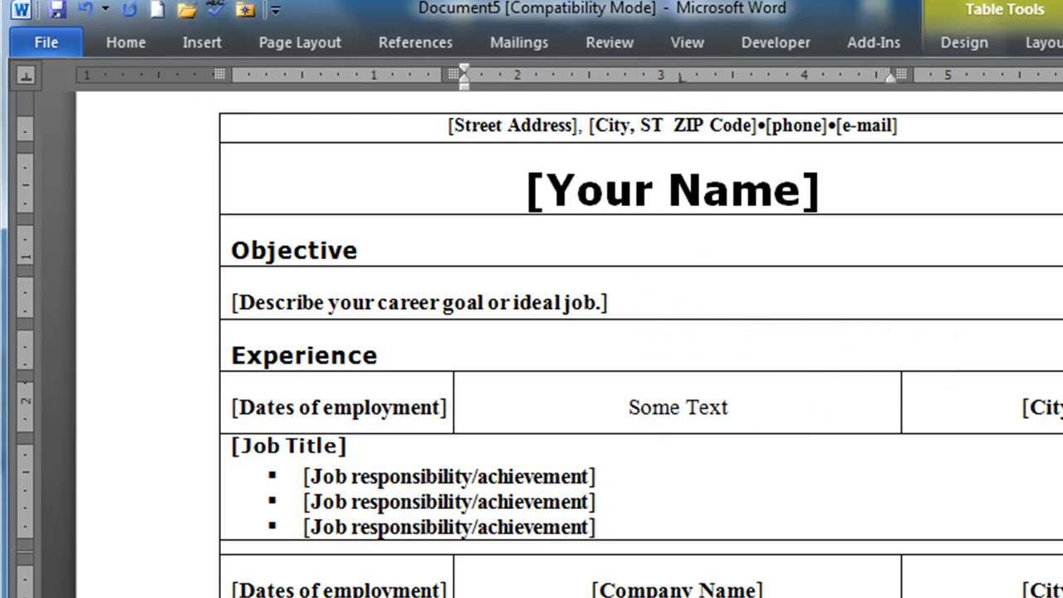
pyautogui.click(765, 423)
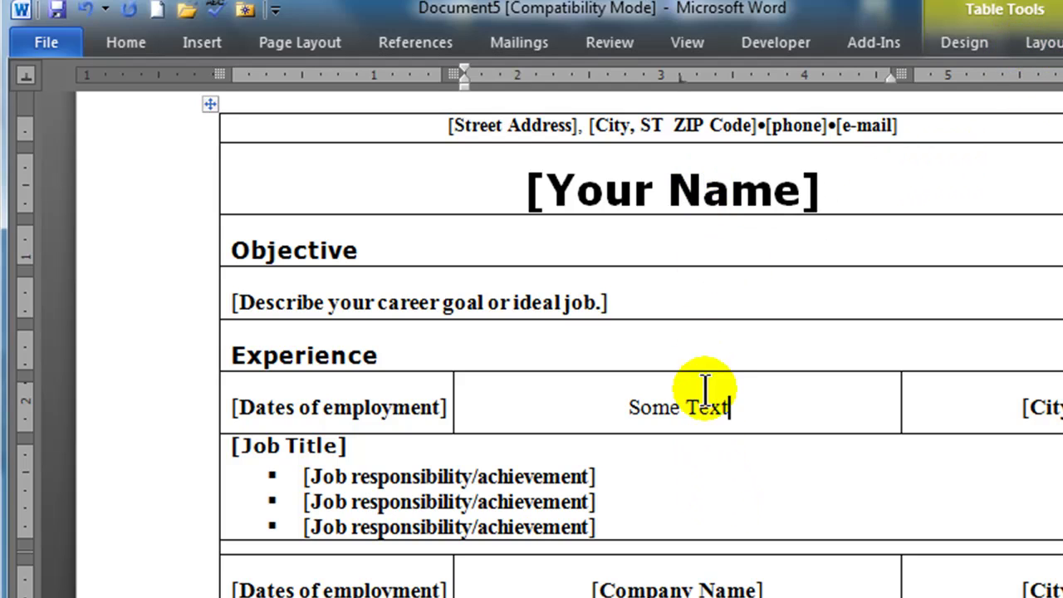
pyautogui.click(1042, 42)
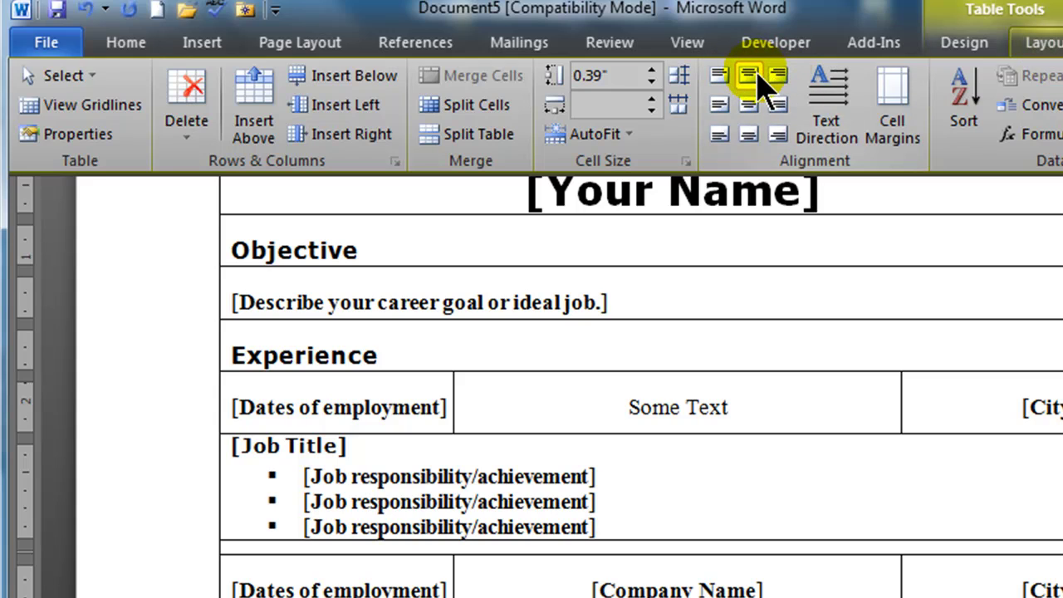
pyautogui.click(714, 407)
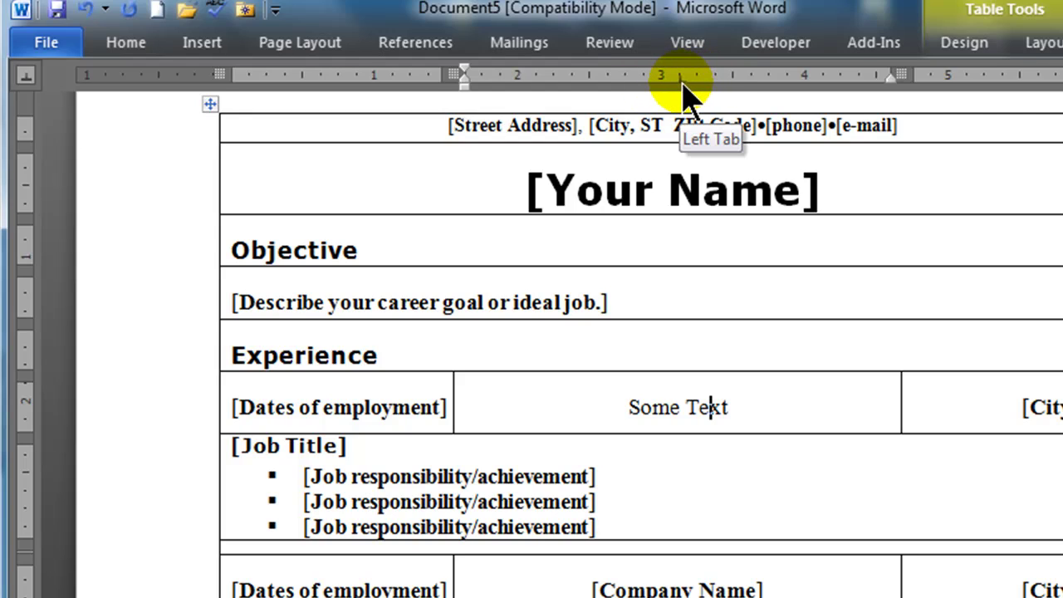
pyautogui.moveTo(680, 78); pyautogui.dragTo(685, 107)
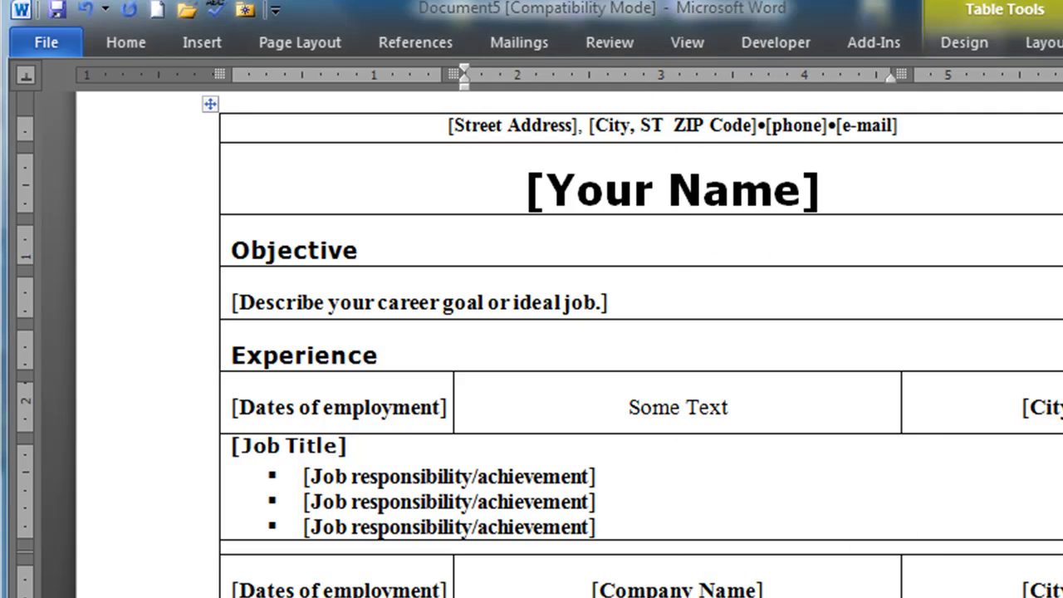
# Make the first job bullet 'put in your text' with a line break and 'more lines for the same bullet'.
pyautogui.click(403, 479)
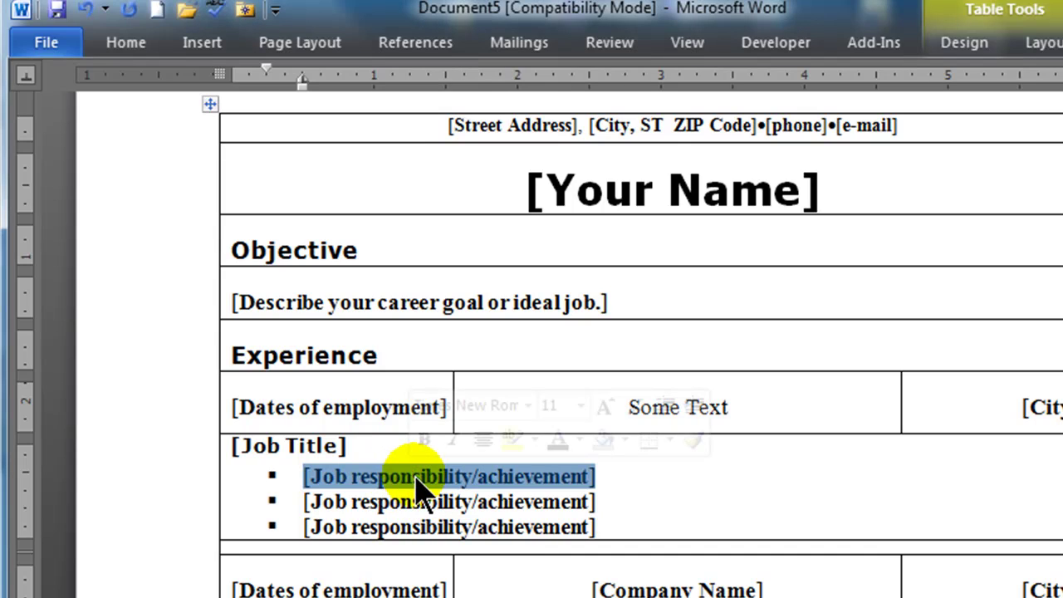
pyautogui.write('put in your text')
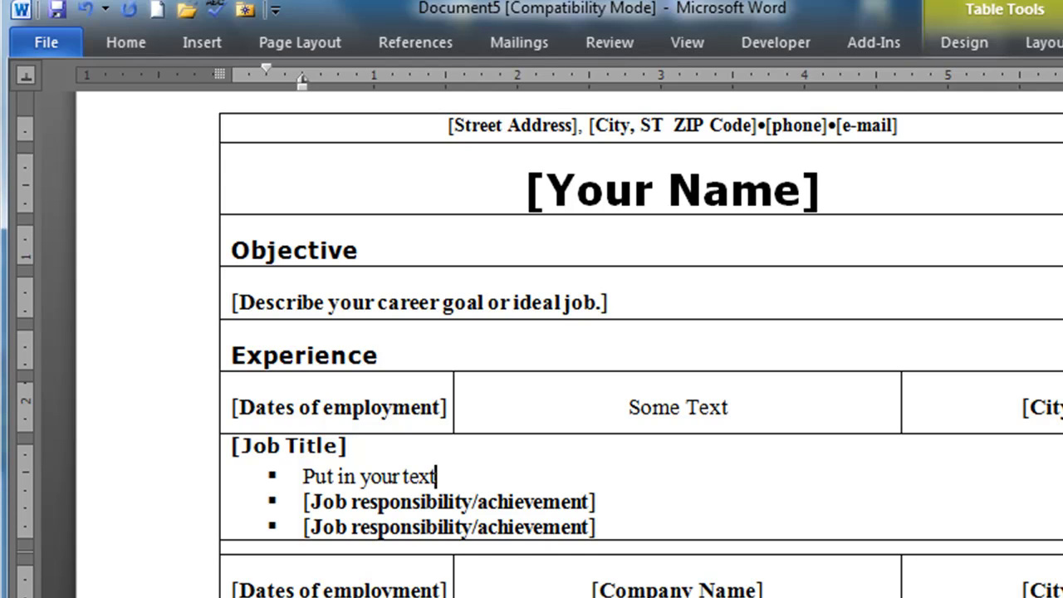
pyautogui.hotkey('shift', 'Return')
pyautogui.write('more lines for the same bullet')
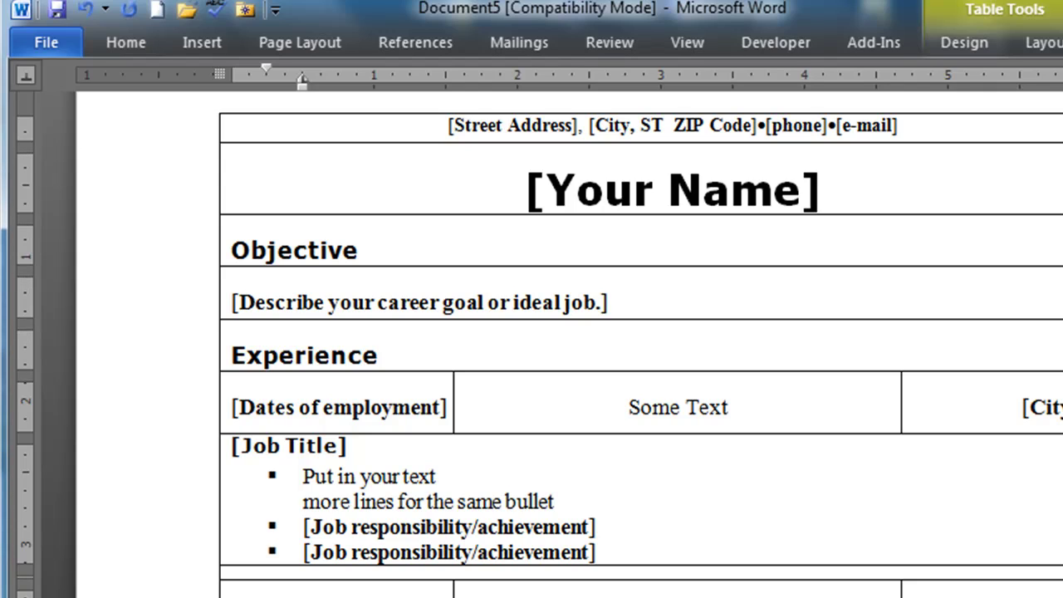
pyautogui.click(665, 374)
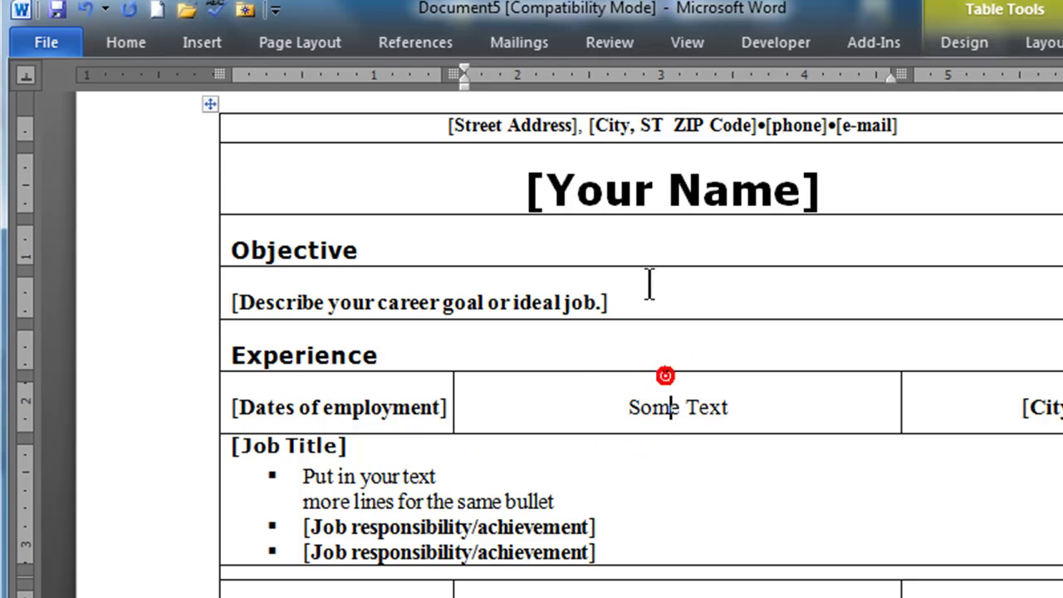
pyautogui.click(730, 131)
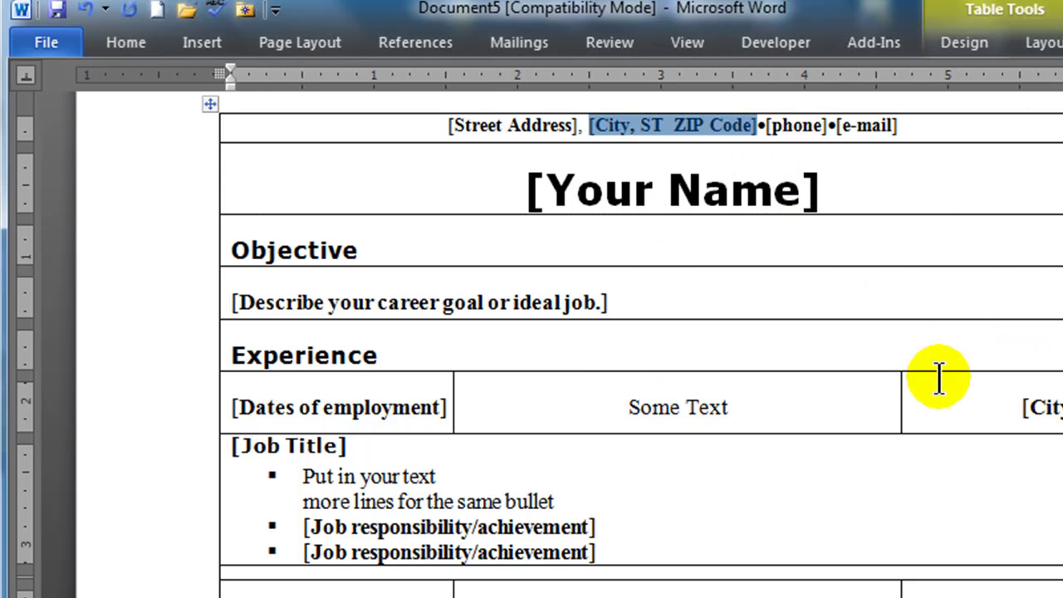
pyautogui.click(866, 420)
pyautogui.scroll(-6, 1021, 583)
pyautogui.scroll(-8, 1021, 588)
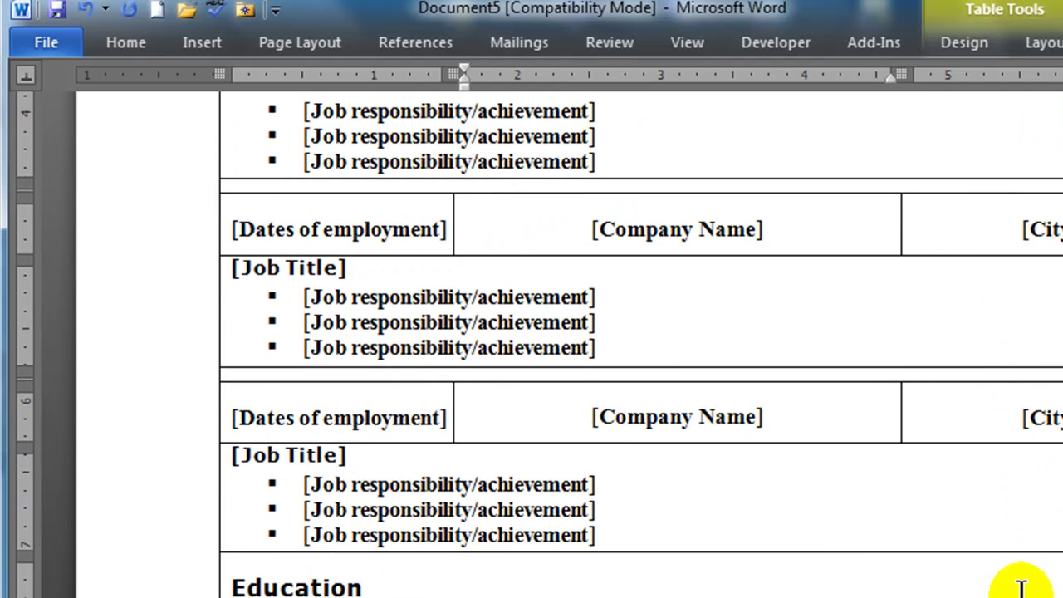